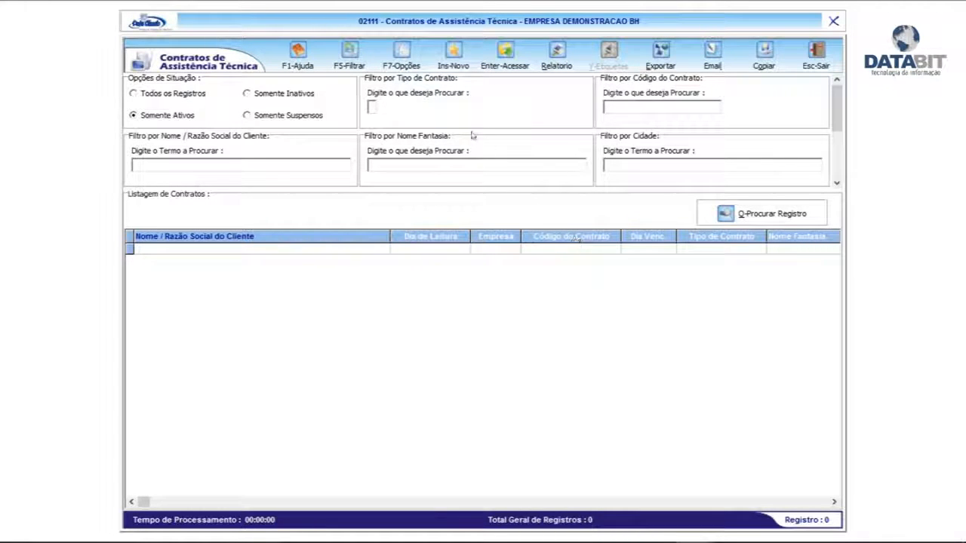
Step: Filter the active contracts by the client name CLIENTE and open the CLIENTE DEMOC contract
left_click(261, 167)
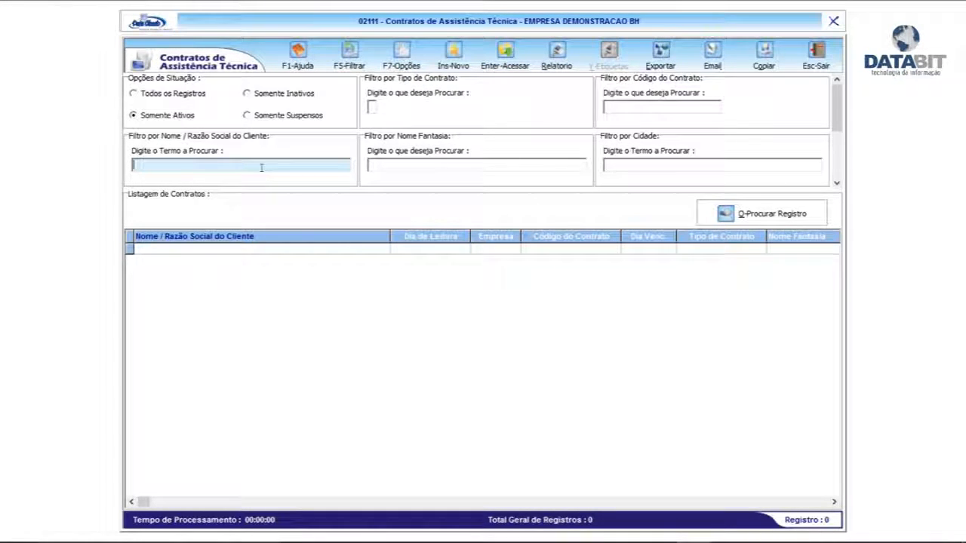
type("CLIENTE")
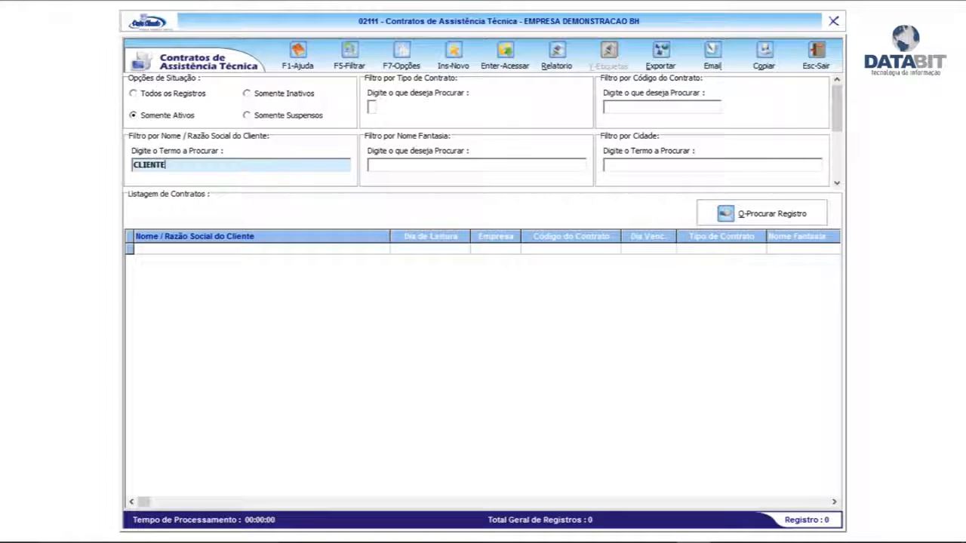
key("F5")
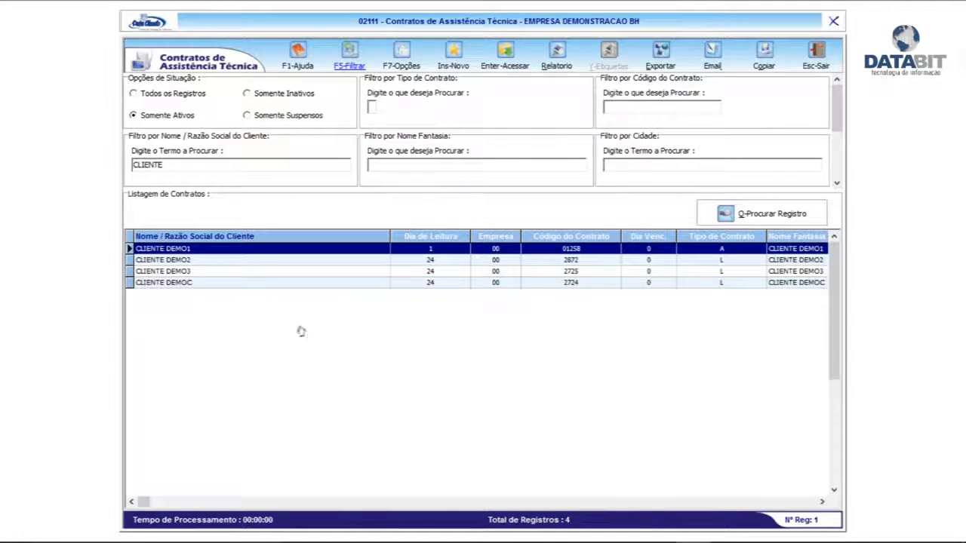
left_click(265, 283)
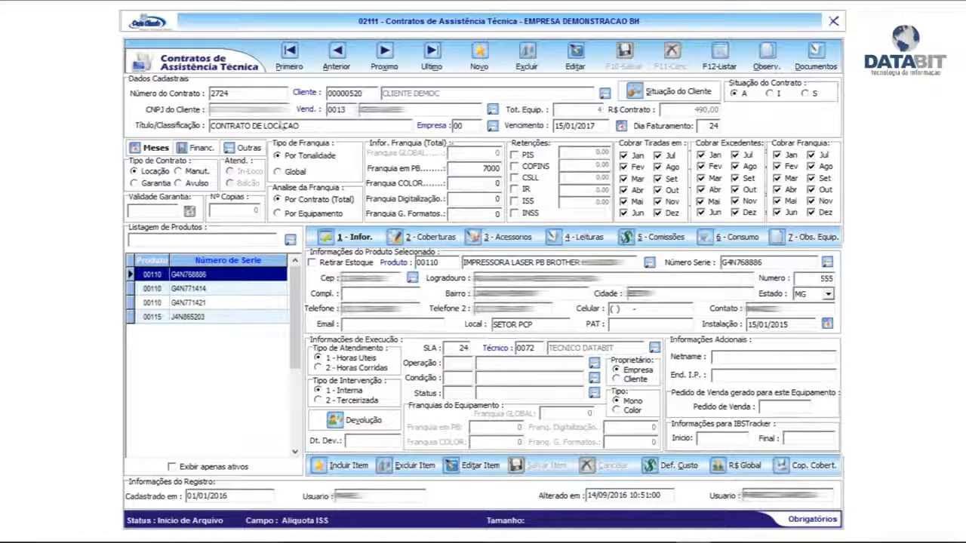
Step: Review the contract's financial options, other information and attached documents, returning to the billing months view
left_click(188, 150)
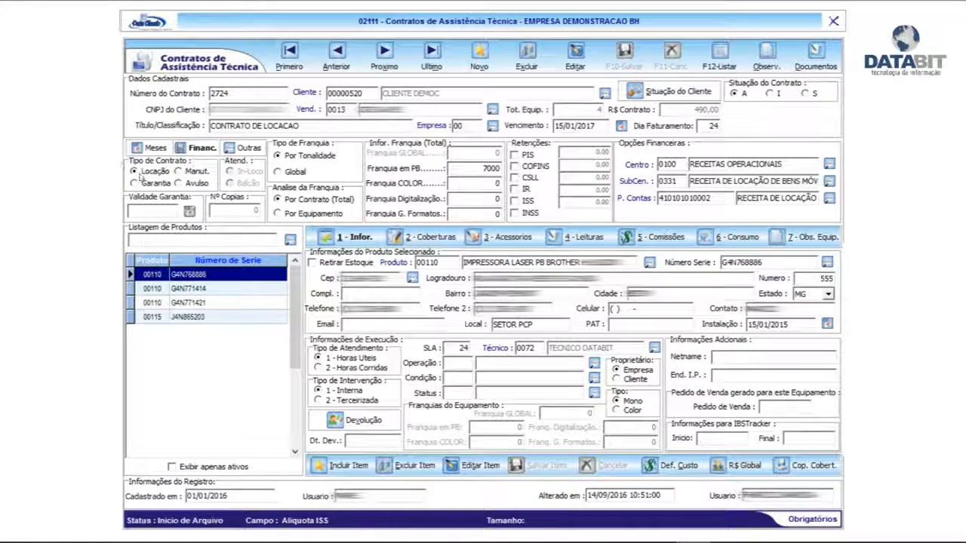
left_click(246, 148)
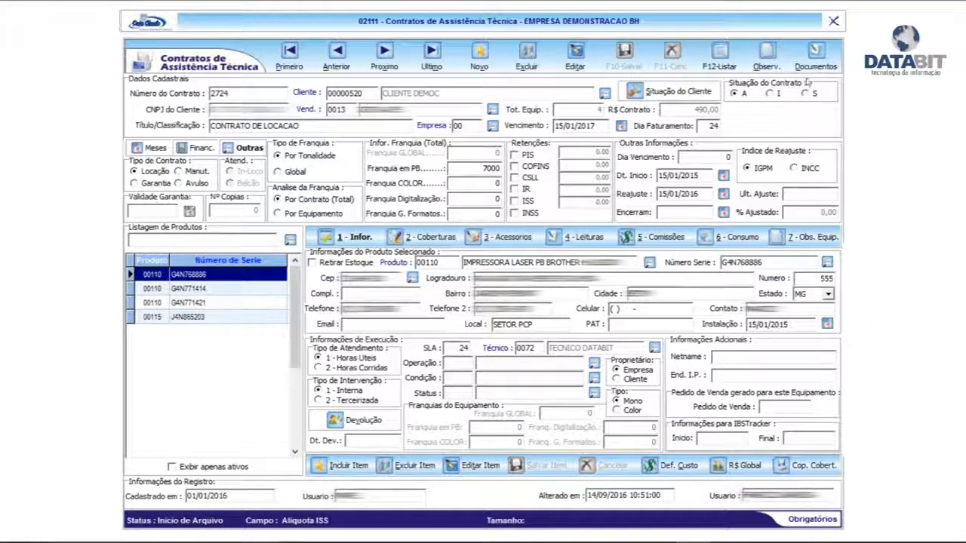
left_click(815, 51)
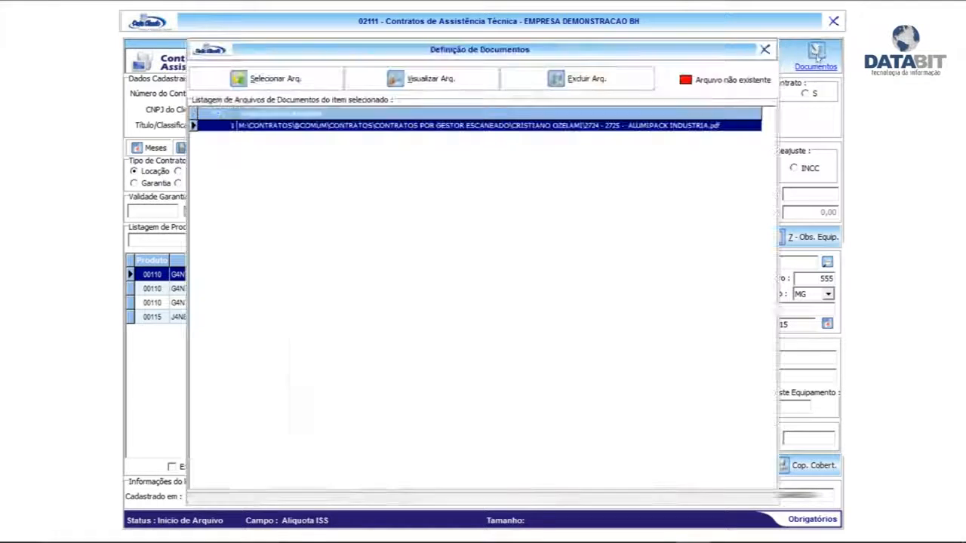
left_click(763, 49)
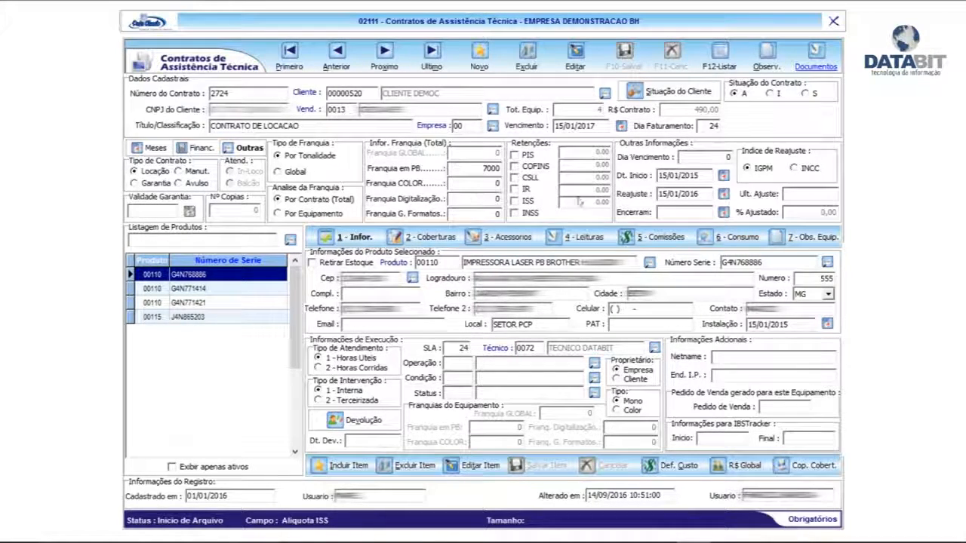
left_click(198, 147)
left_click(153, 148)
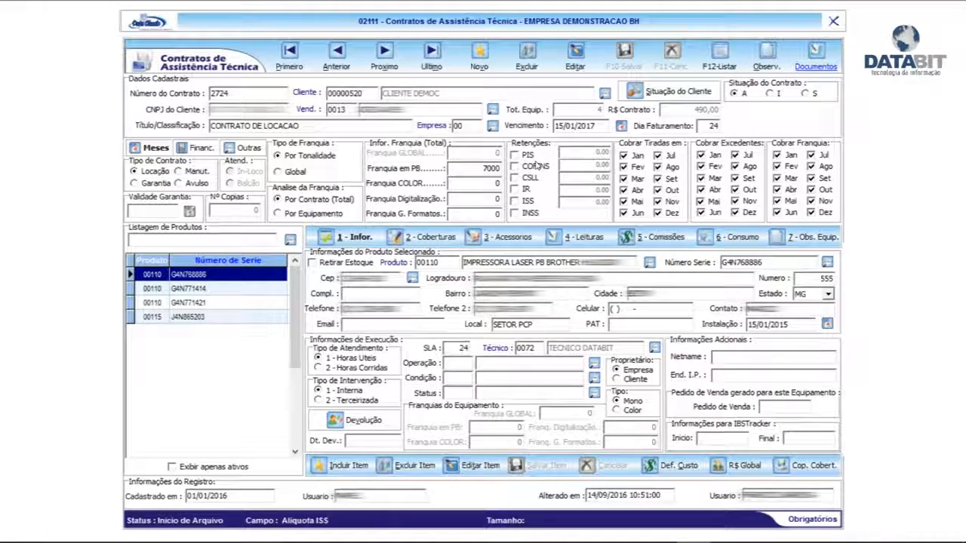
Step: Look through the contract's listed equipment and examine the first printer's coverages, including COPIAS EXCEDENTES P&B REC A4
left_click(212, 288)
left_click(210, 303)
left_click(210, 317)
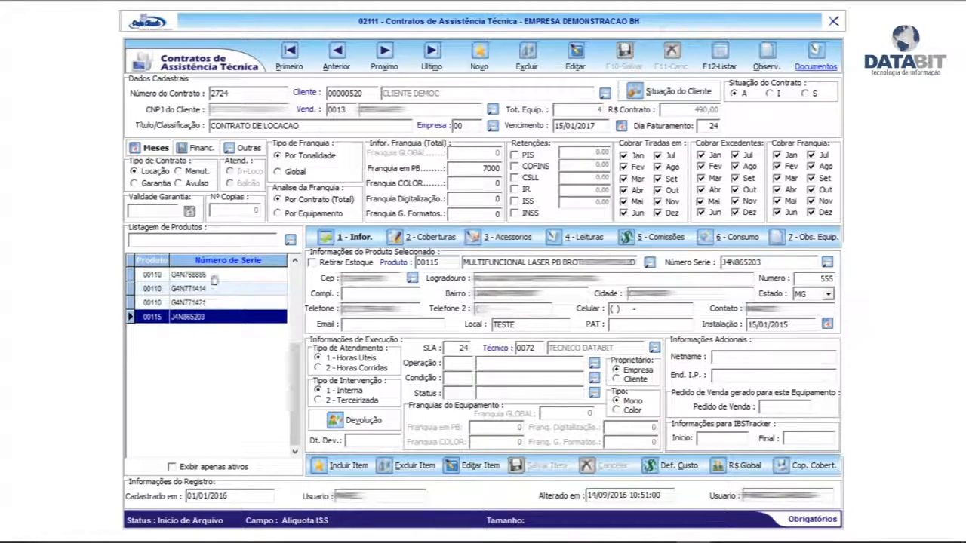
left_click(212, 275)
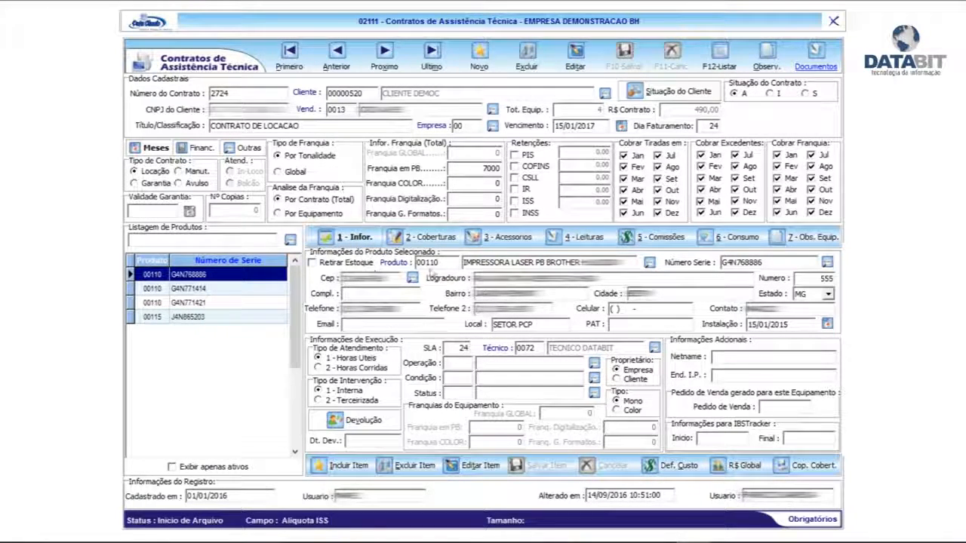
left_click(423, 237)
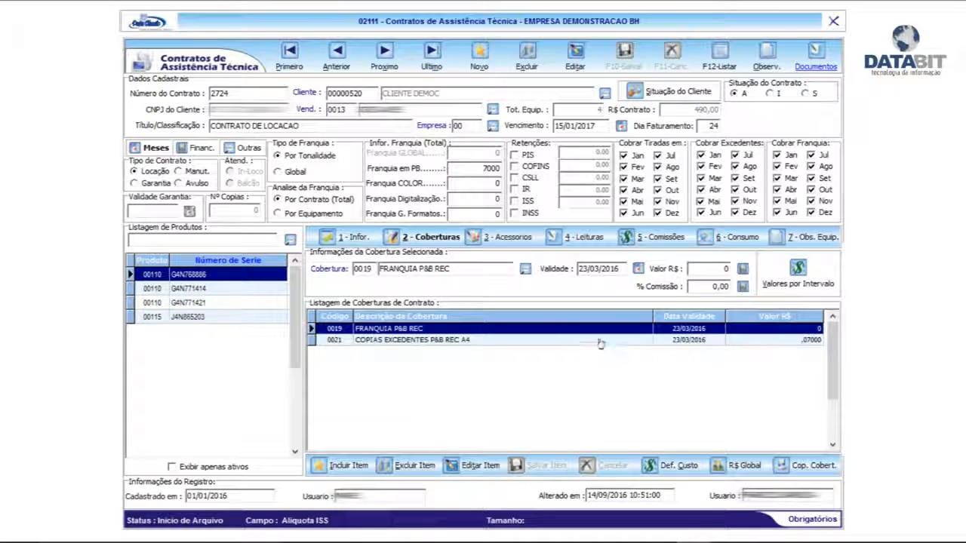
left_click(474, 342)
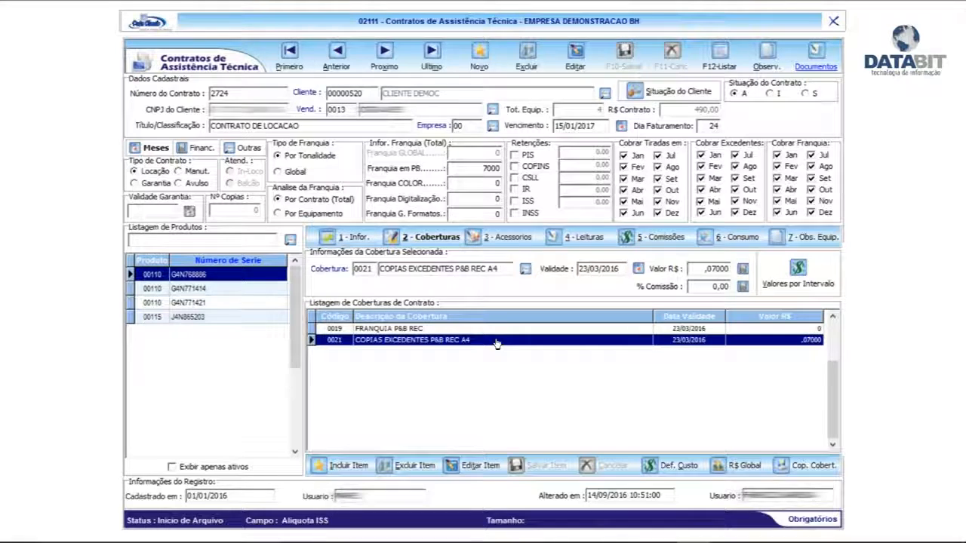
Step: Open the CLIENTE DEMO1 contract from the contract list and check the coverages of its second equipment
key("F12")
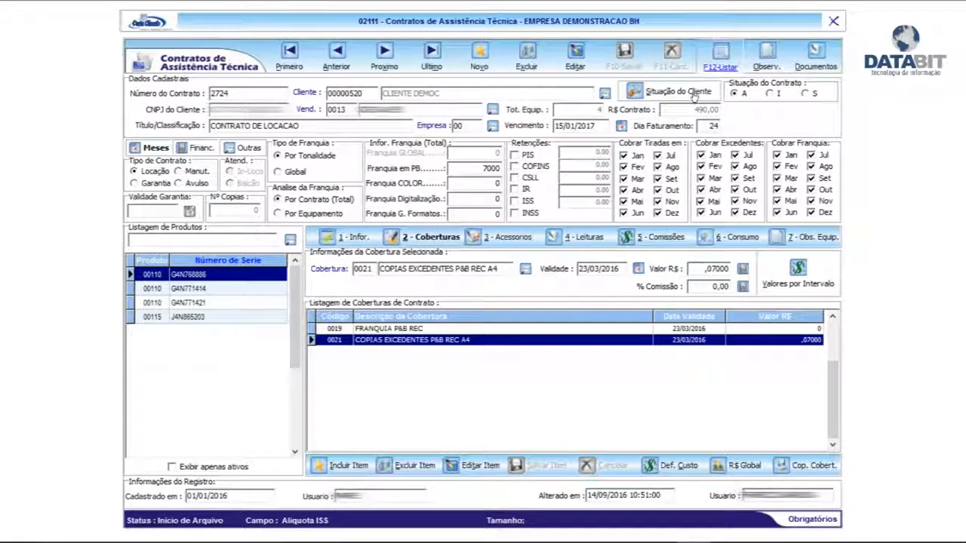
double_click(207, 249)
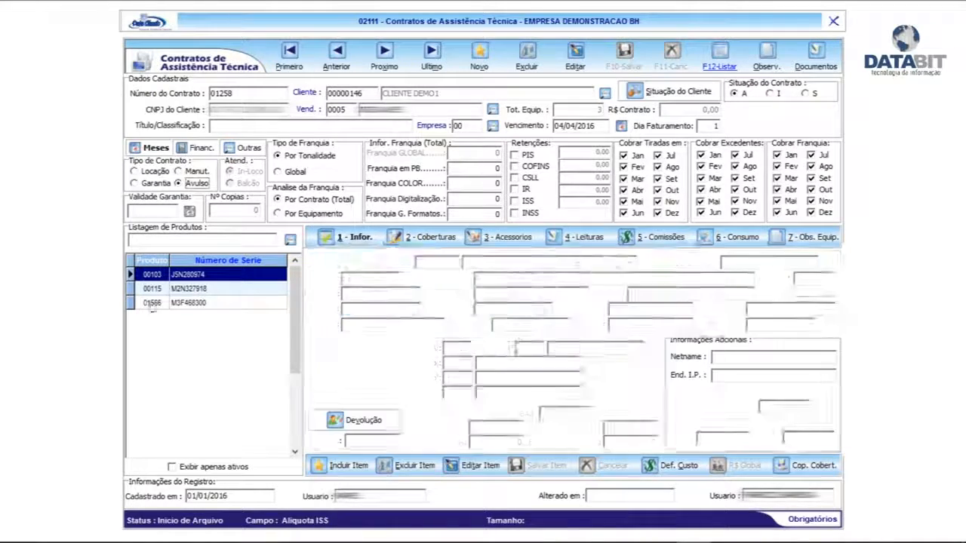
left_click(204, 292)
left_click(410, 240)
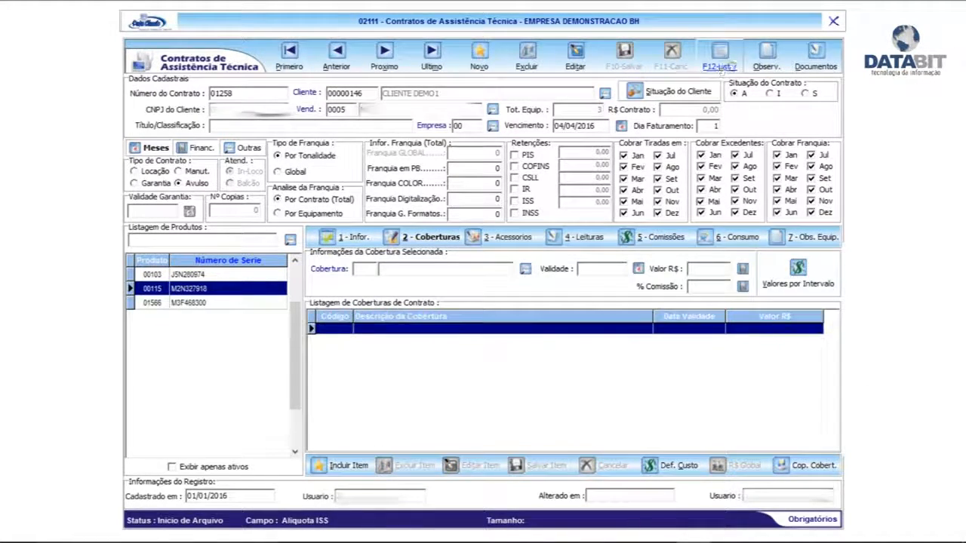
Step: Open the CLIENTE DEMO2 contract and compare the BOX TAXA FIXA REC 1 and COPIAS TIRADAS P&B REC coverages
left_click(720, 67)
double_click(187, 260)
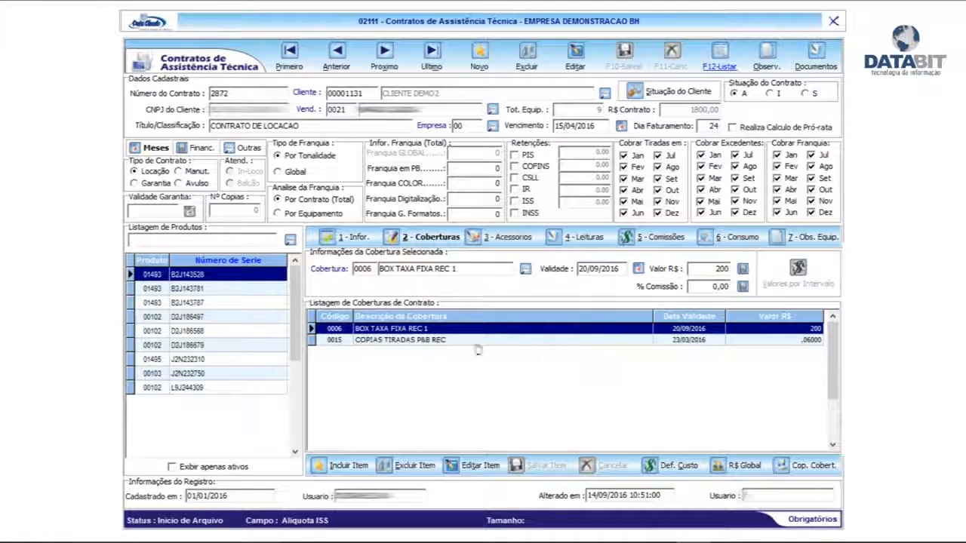
left_click(438, 340)
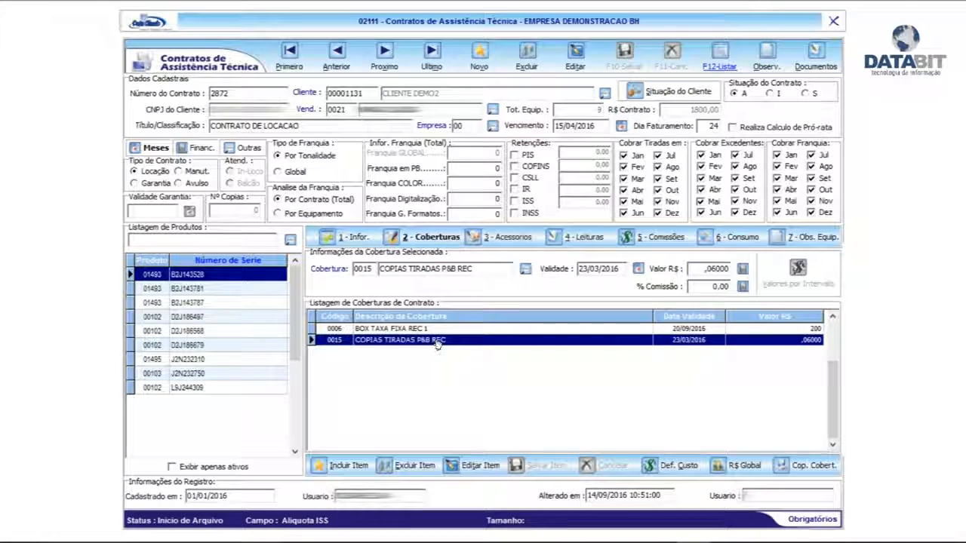
left_click(441, 329)
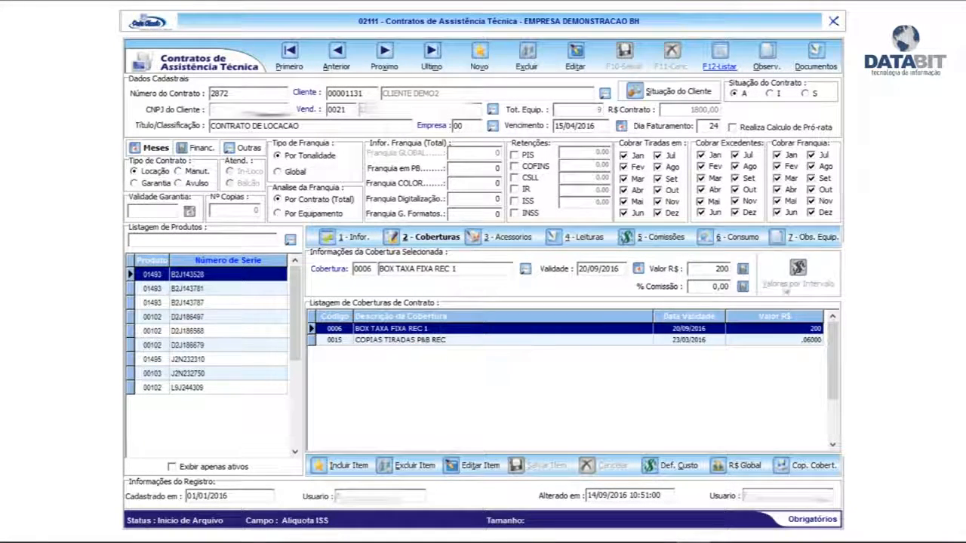
Step: Check the copy interval prices of the COPIAS TIRADAS P&B REC coverage without changing the item
left_click(389, 341)
left_click(491, 468)
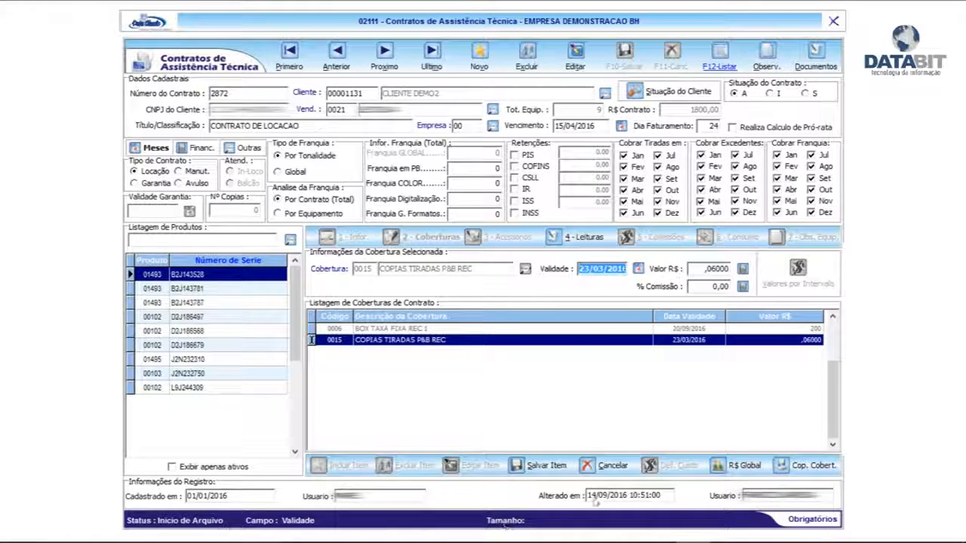
left_click(605, 462)
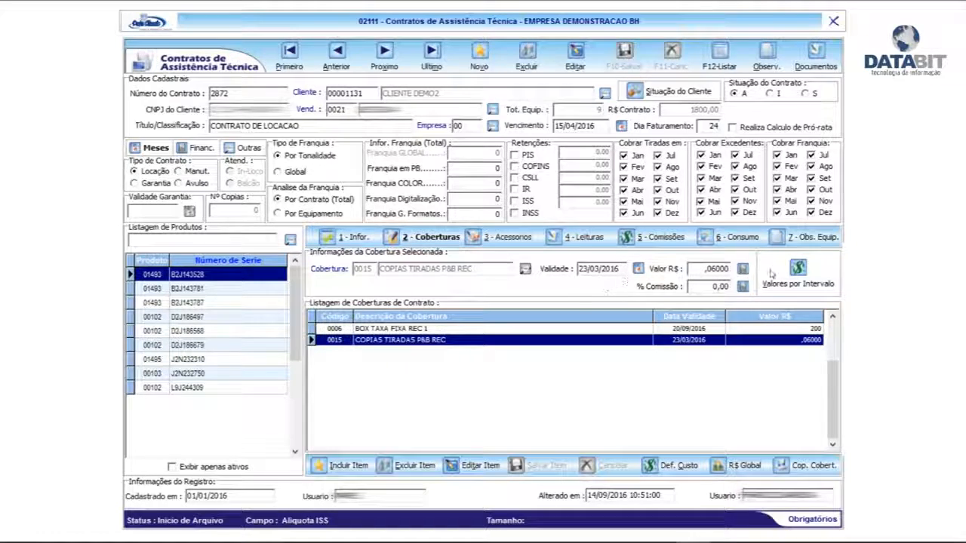
left_click(812, 272)
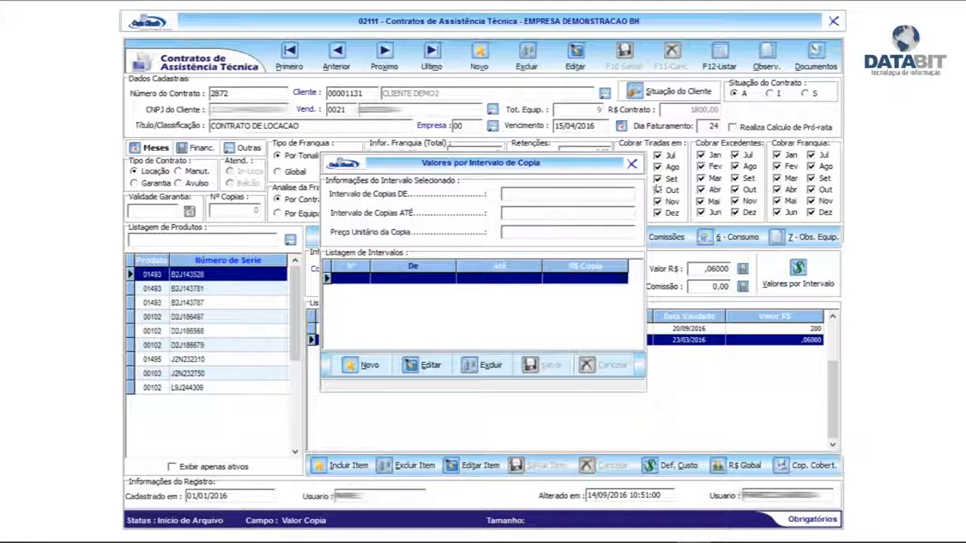
left_click(633, 164)
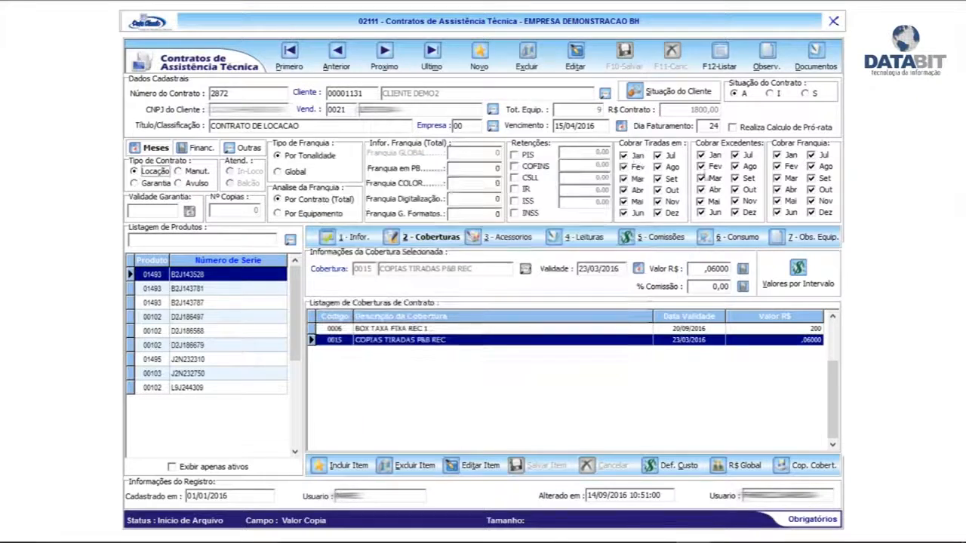
Step: Reopen the CLIENTE DEMOC contract from the contract list and view the first printer's accessories
left_click(720, 53)
double_click(190, 283)
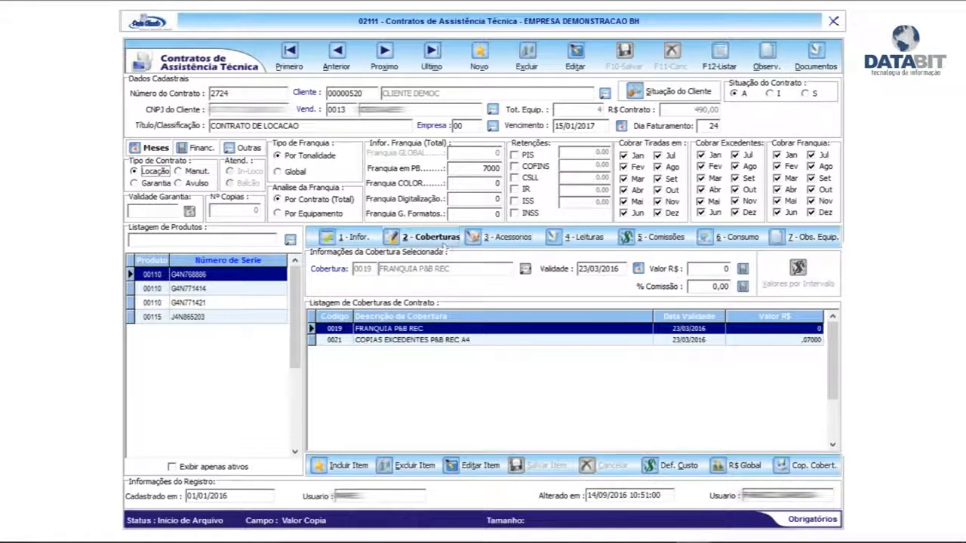
left_click(507, 237)
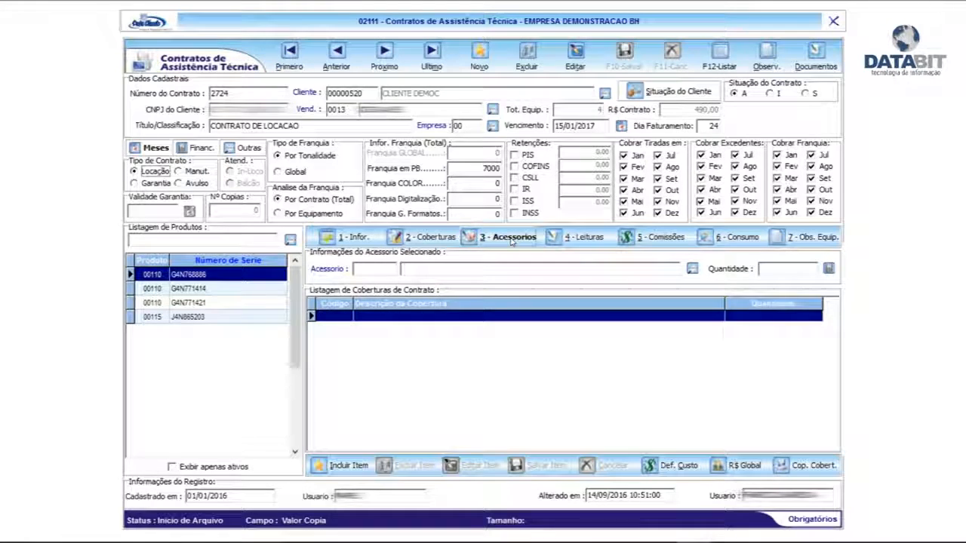
Step: Examine the first printer's meter readings from 24/05/2016 to 24/09/2016 in the readings management window
left_click(592, 238)
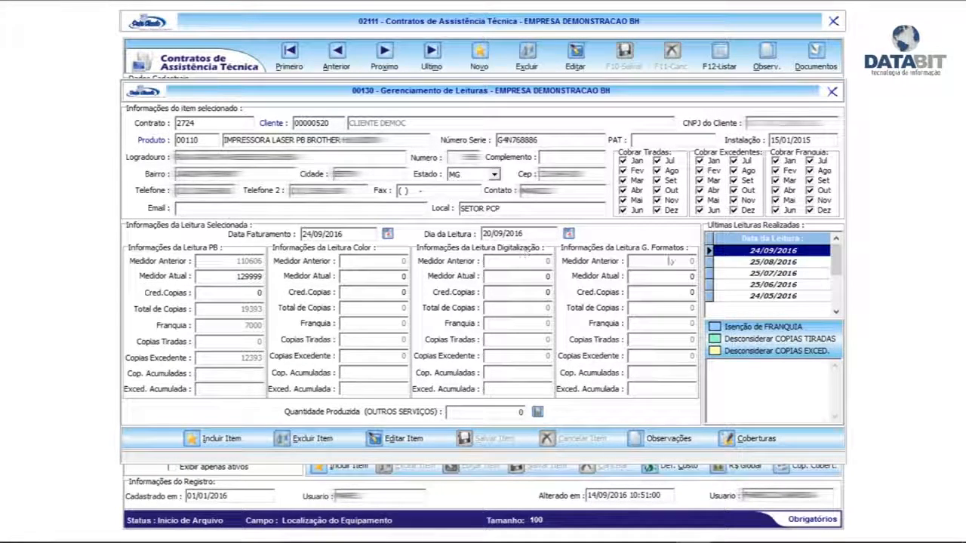
left_click(763, 262)
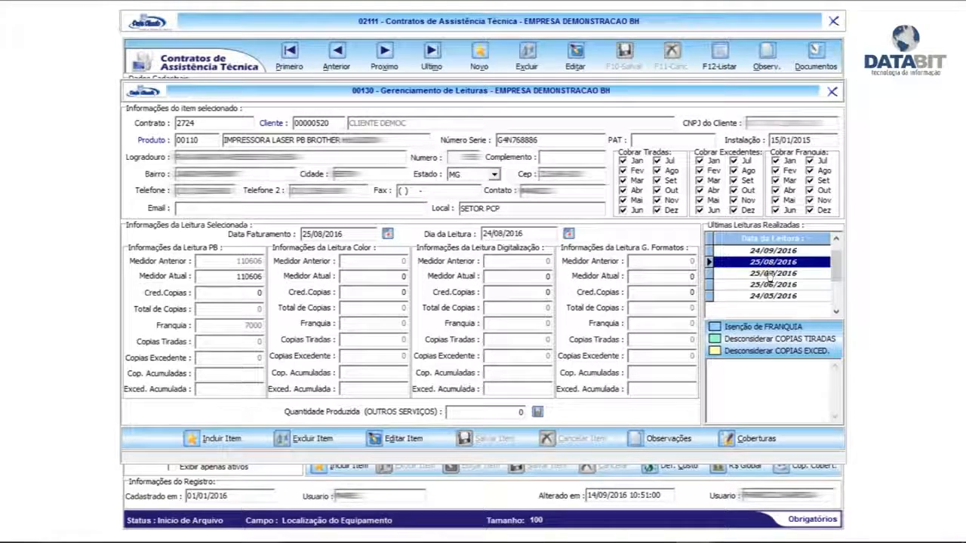
left_click(766, 274)
left_click(768, 284)
left_click(770, 296)
left_click(770, 285)
left_click(772, 273)
left_click(775, 261)
left_click(776, 251)
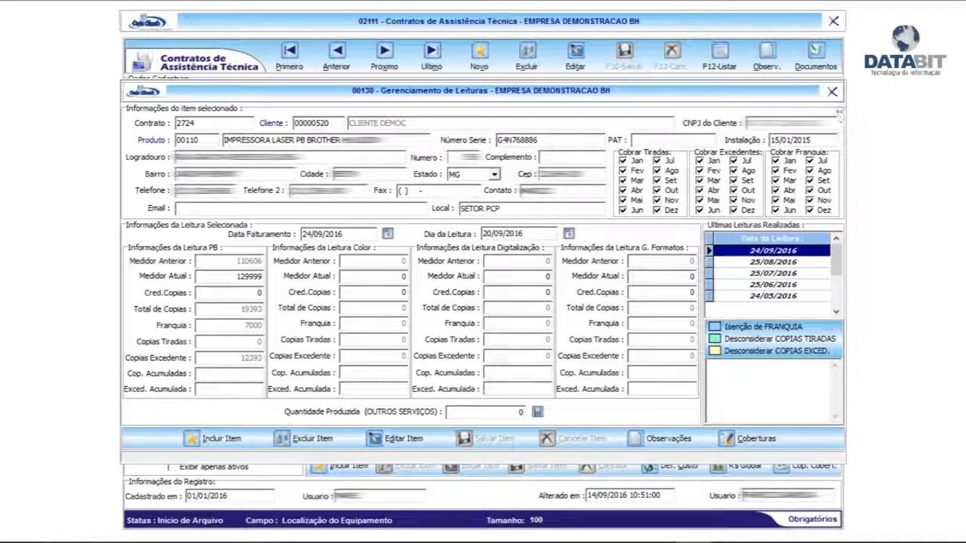
left_click(832, 91)
Step: Review the first printer's salesperson commission and browse its list of consumable supplies
left_click(656, 238)
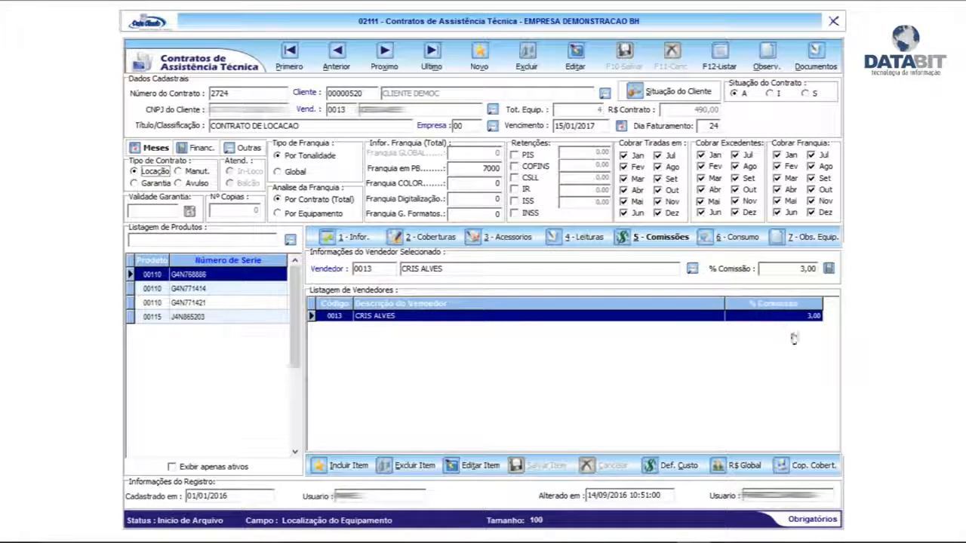
left_click(737, 234)
key("Down")
key("Down")
key("Down")
key("Down")
key("Down")
key("Down")
key("Down")
key("Down")
key("Down")
key("Down")
key("Down")
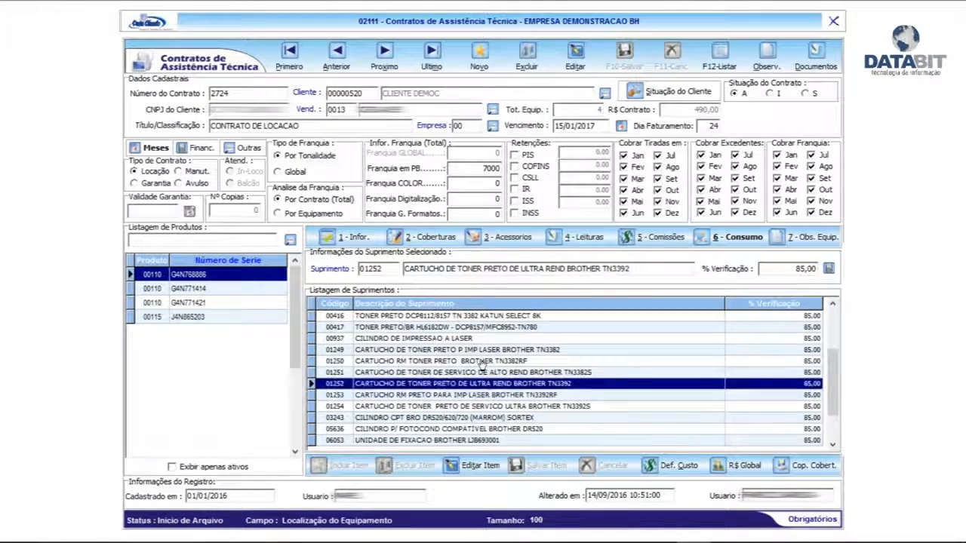
key("Up")
key("Up")
key("Up")
key("Up")
key("Up")
key("Up")
key("Up")
key("Up")
key("Up")
key("Up")
key("Up")
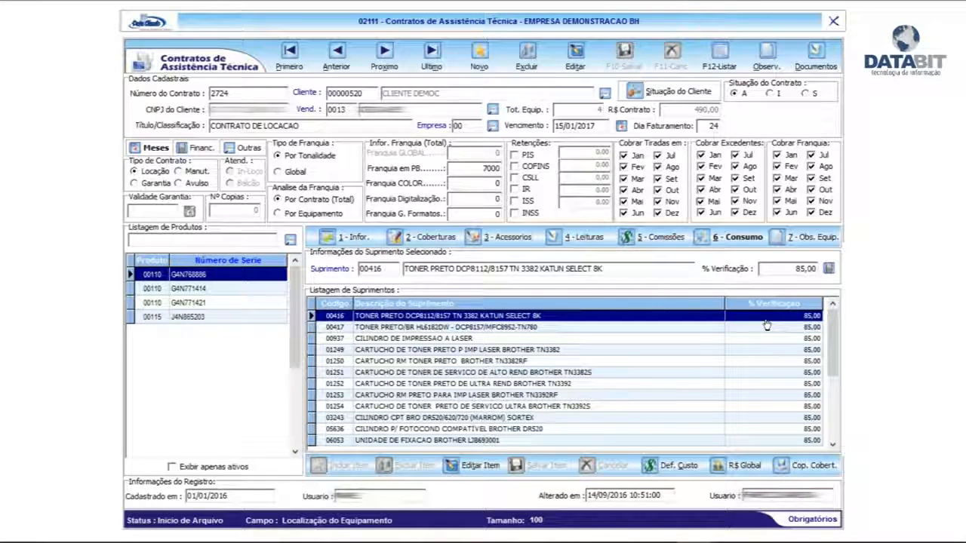
Step: Check the equipment notes and the contract's general observations, and return to the selected product's information
left_click(819, 242)
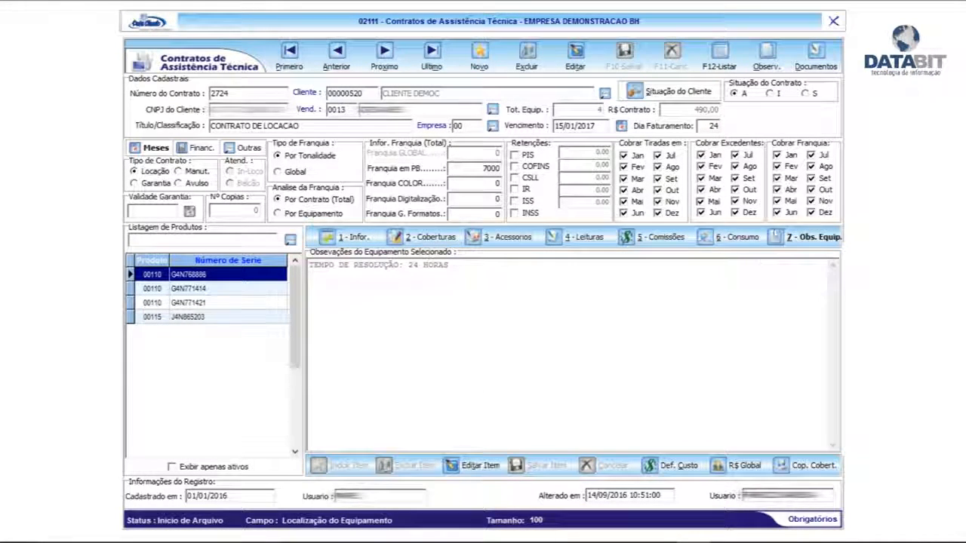
left_click(766, 55)
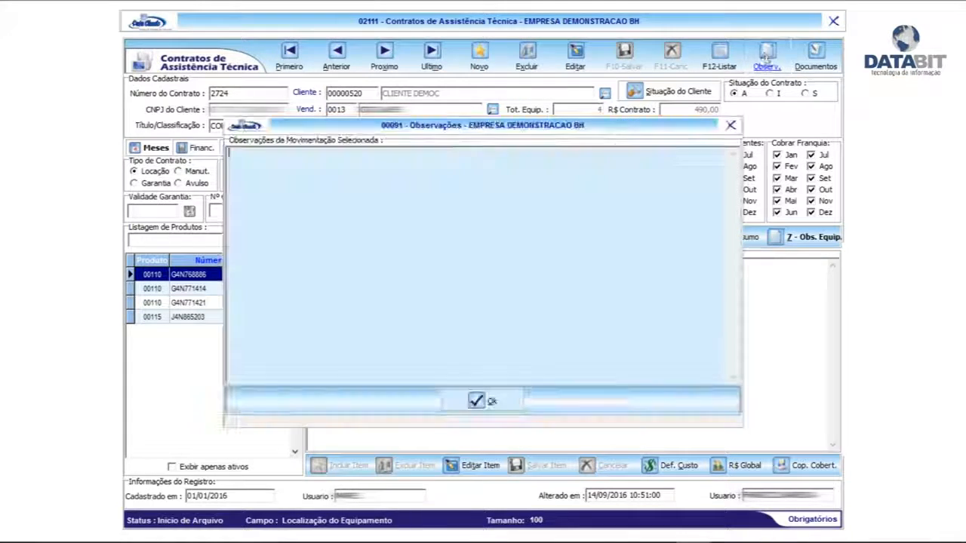
left_click(487, 400)
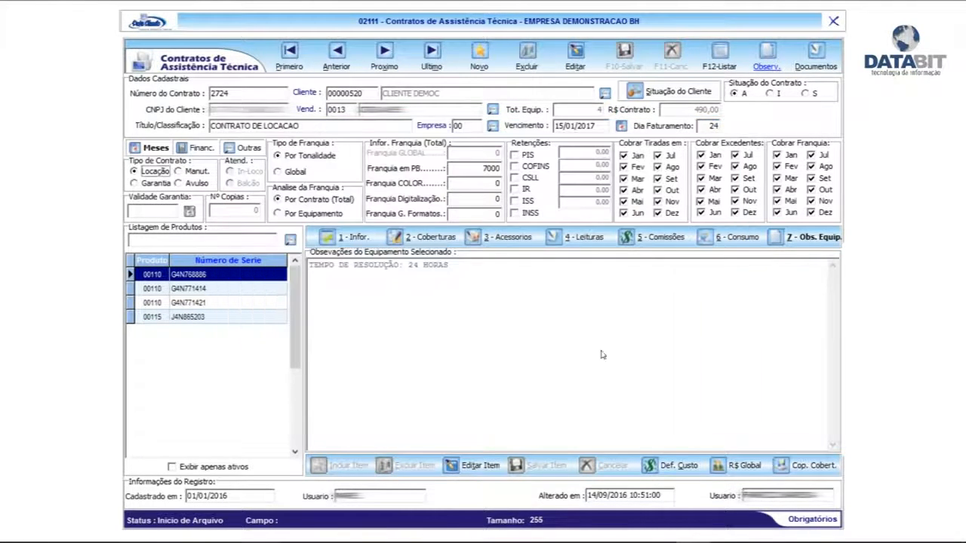
left_click(349, 237)
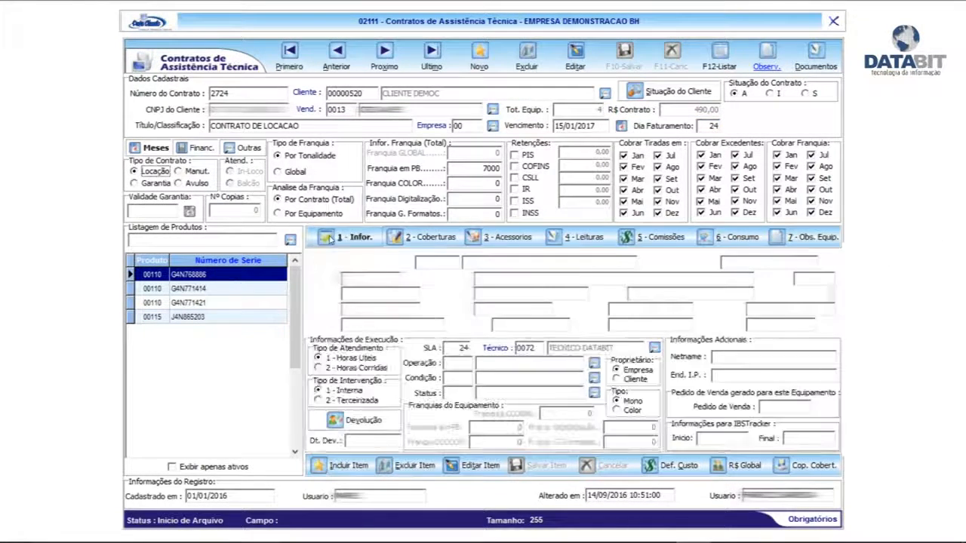
Step: View the information for the printer with serial G4N771421, return to the first printer, and close the contract screen
left_click(206, 302)
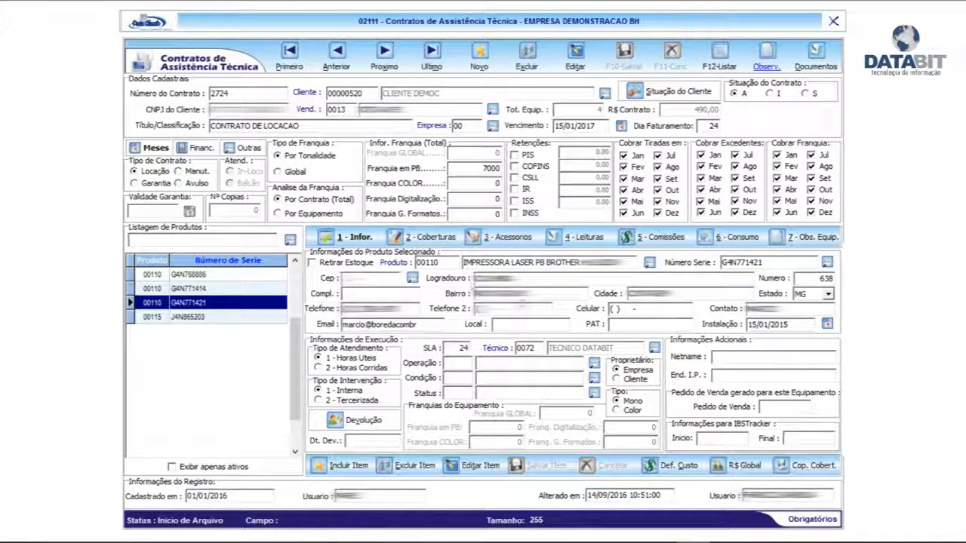
left_click(186, 275)
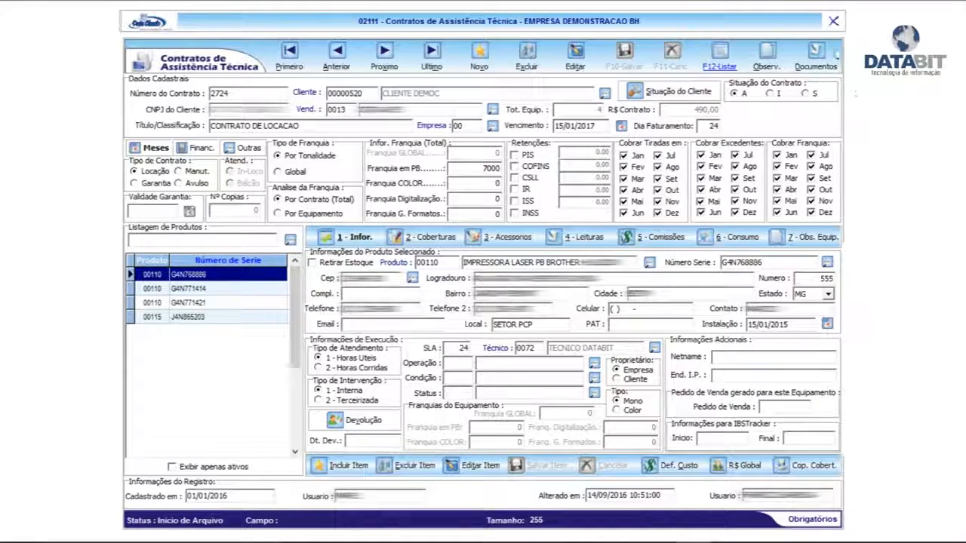
left_click(832, 23)
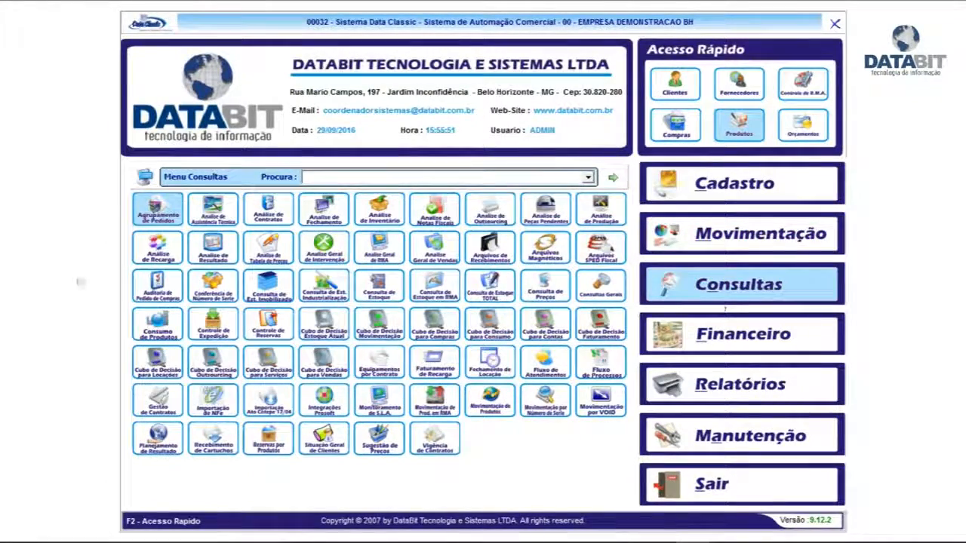
Step: Open the technical assistance analysis from the Consultas options and process the contracts for 09/2016
left_click(213, 217)
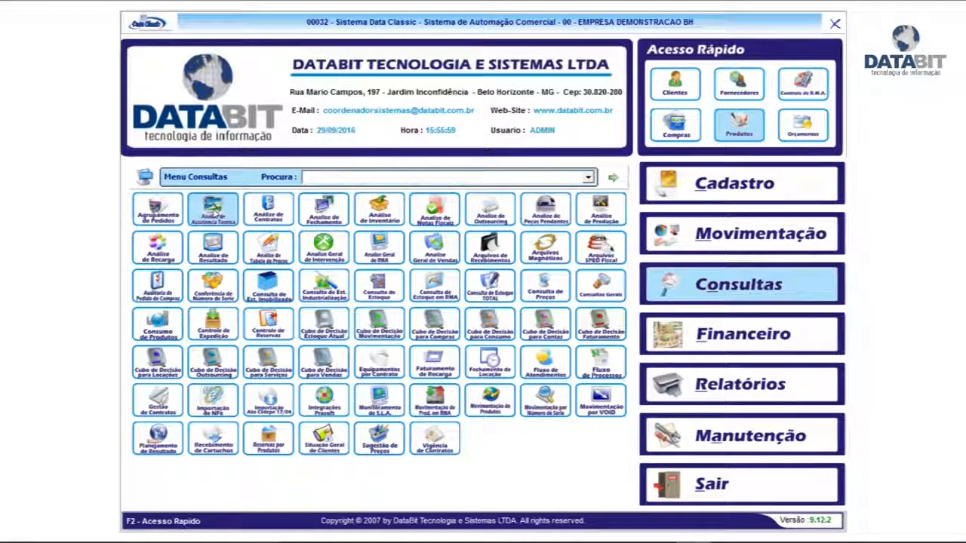
left_click(212, 210)
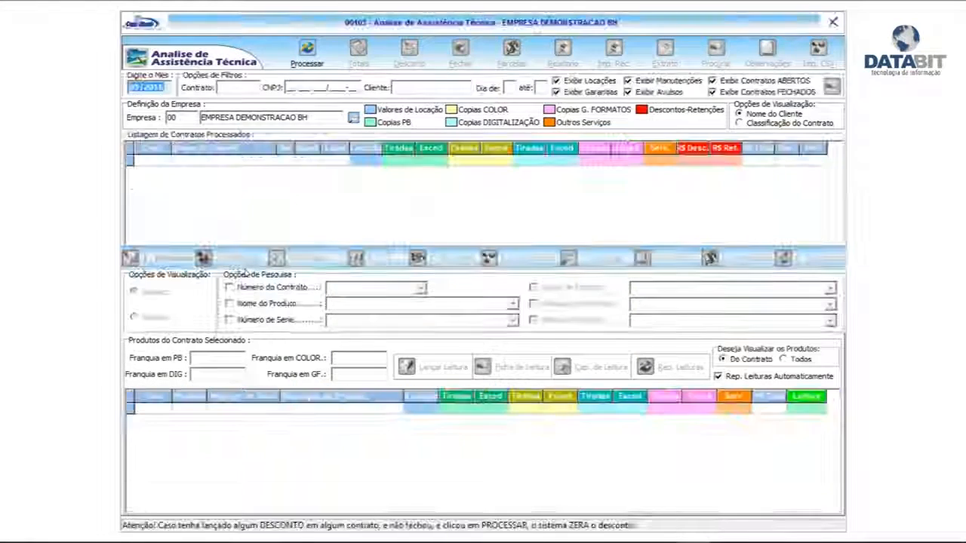
left_click(126, 87)
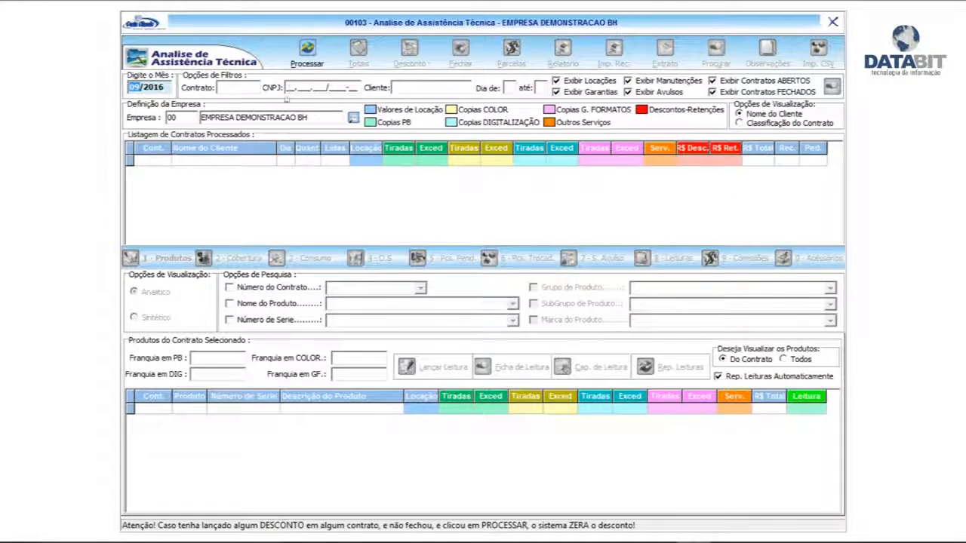
left_click(306, 51)
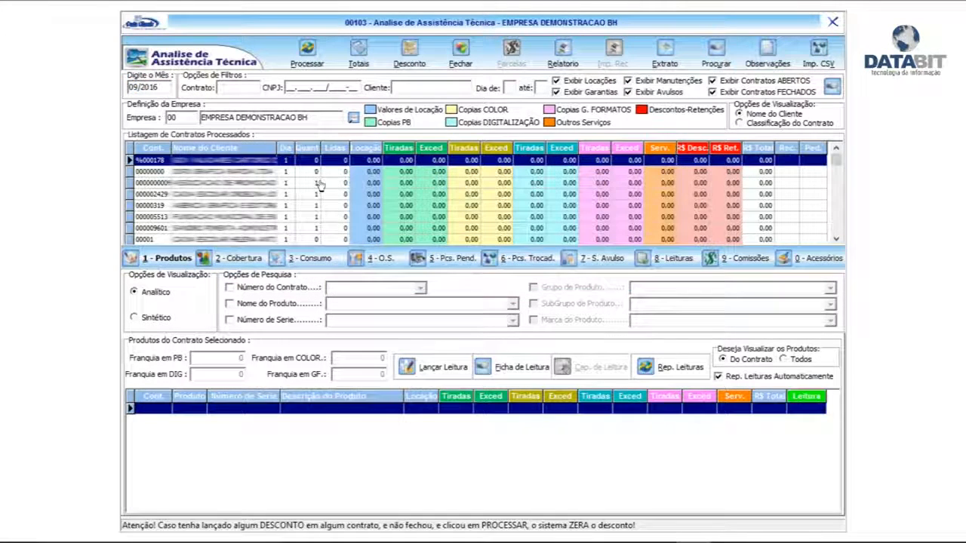
Step: Filter the processed contracts by the client name CLIENTE
left_click(408, 89)
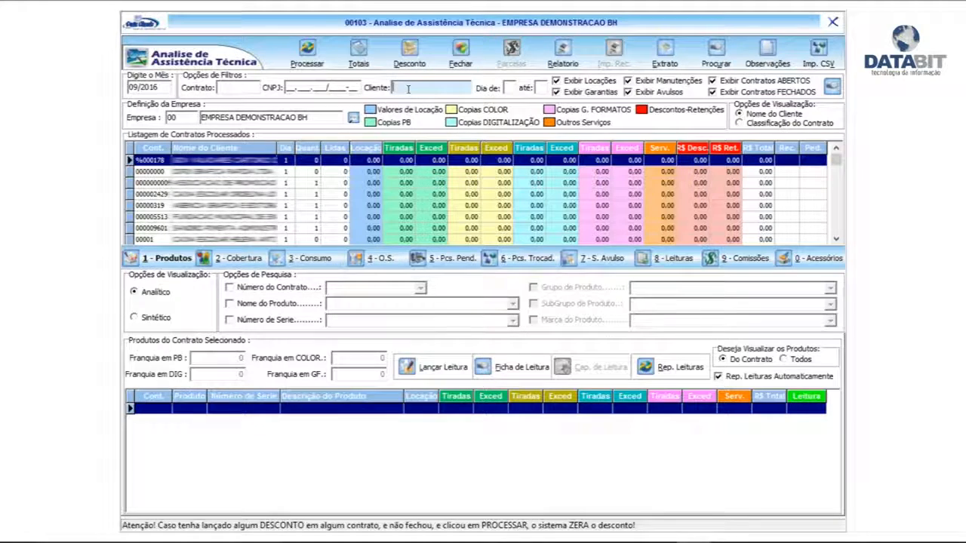
type("CLIENTE")
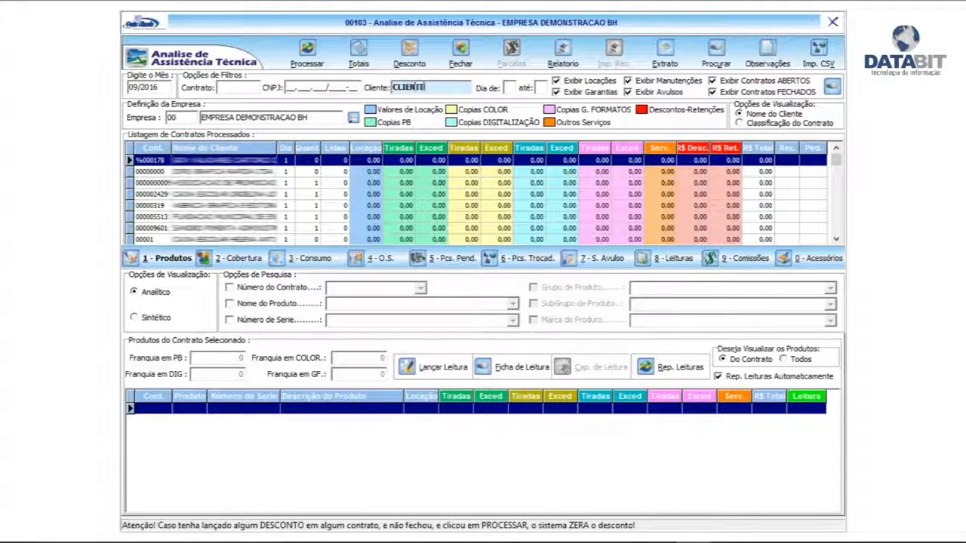
left_click(831, 87)
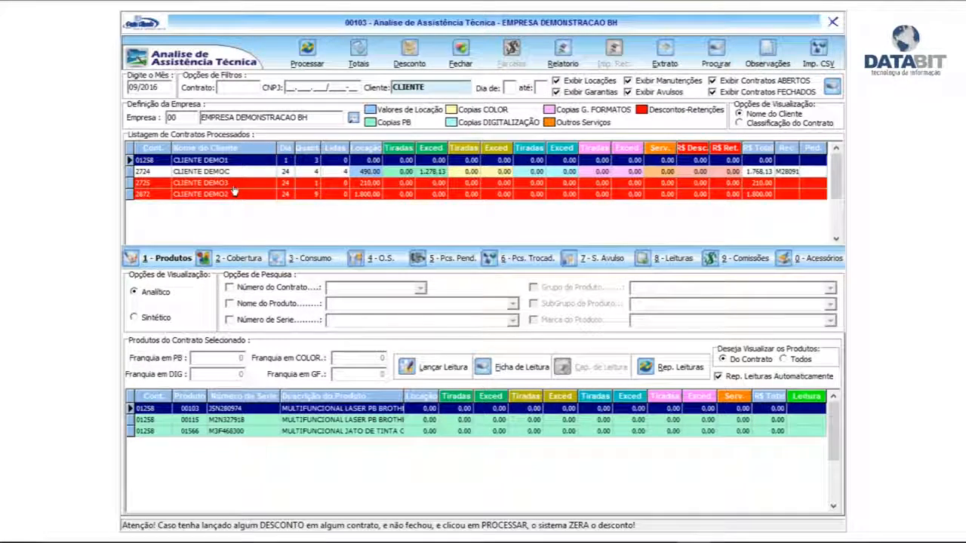
Step: Review the CLIENTE DEMO1 contract's amounts and products, and show the products of the CLIENTE DEMOC contract
left_click(670, 173)
left_click(494, 160)
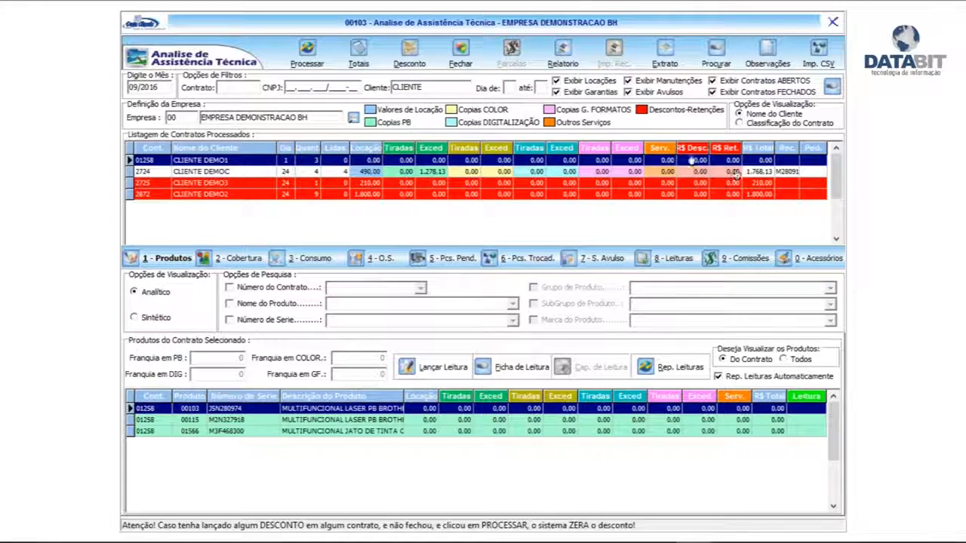
left_click(317, 431)
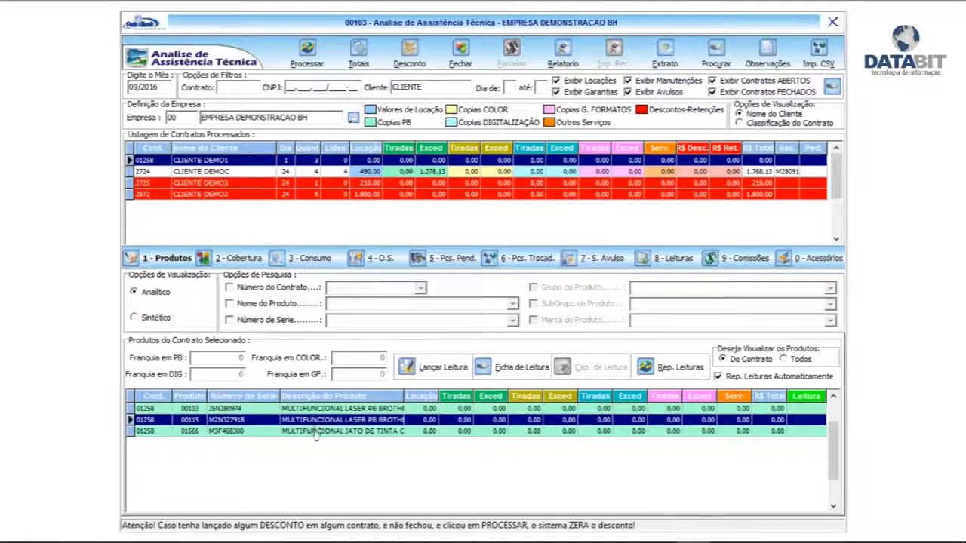
left_click(320, 409)
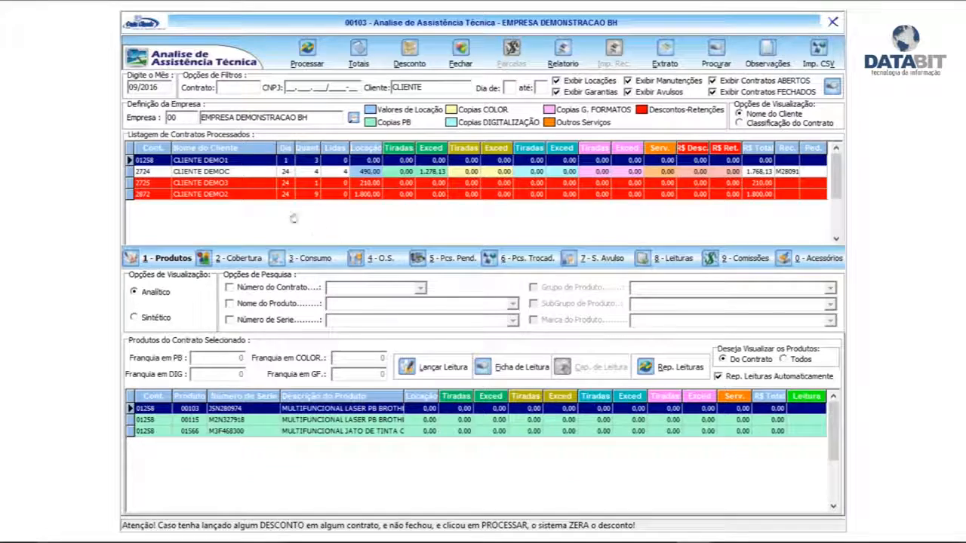
left_click(242, 173)
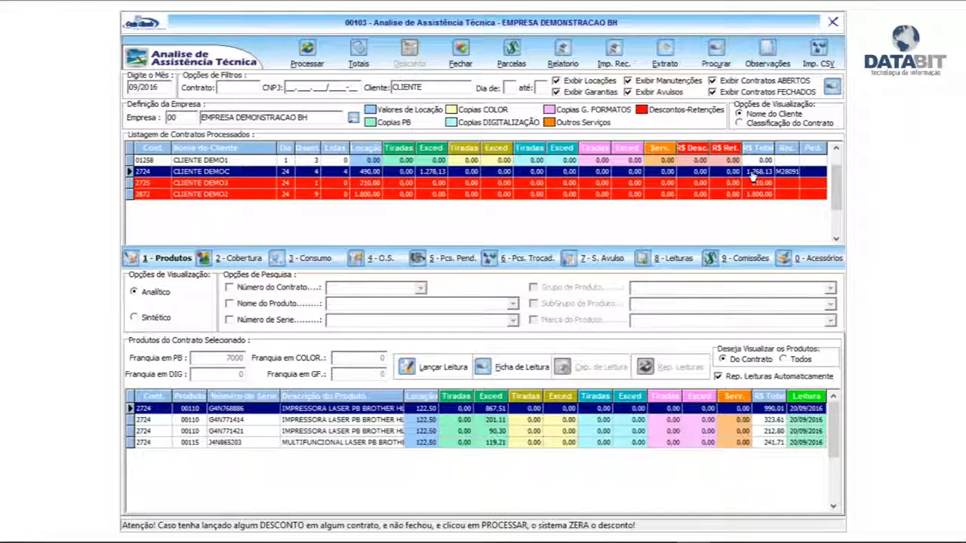
Step: Compare the products of the DEMO1, DEMOC, DEMO3 and DEMO2 client contracts, and return to CLIENTE DEMO1's first product
left_click(466, 161)
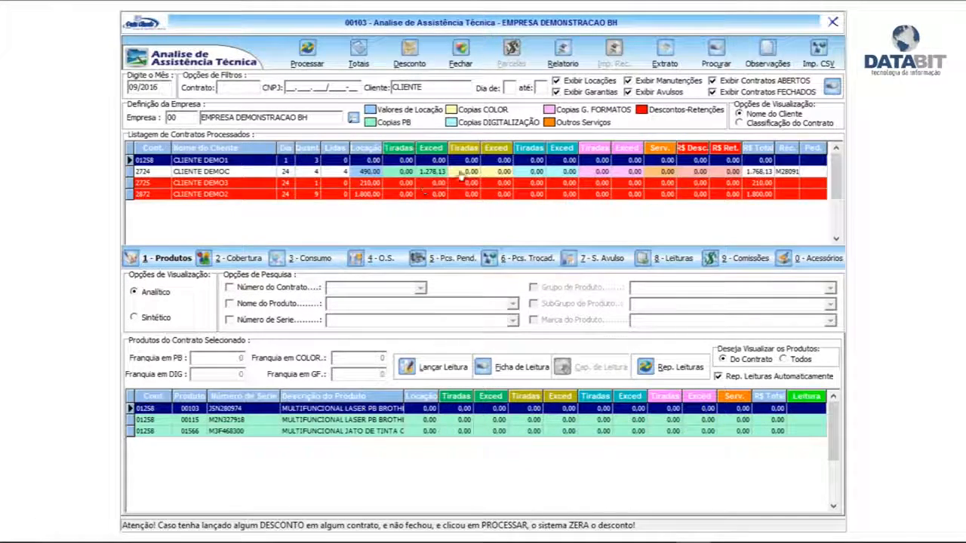
left_click(462, 172)
left_click(397, 184)
left_click(410, 195)
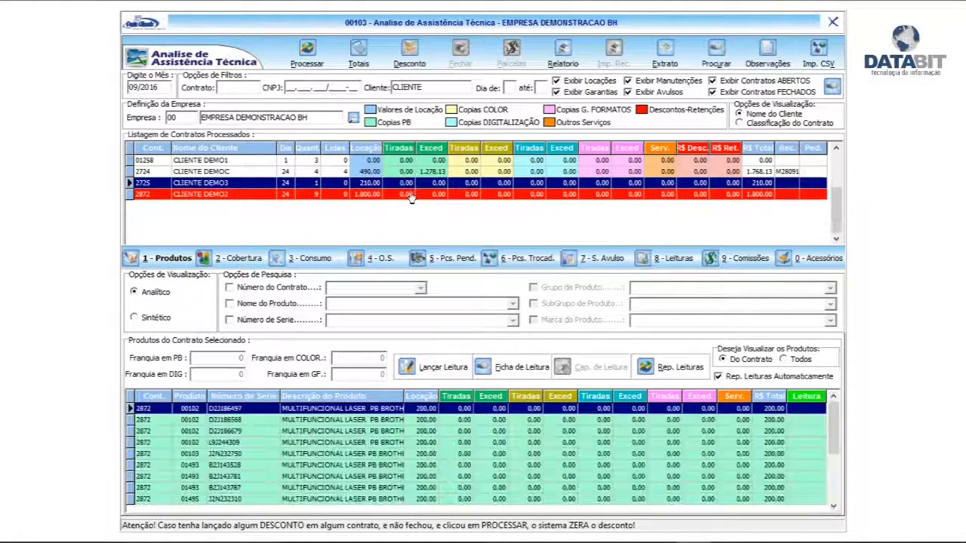
left_click(425, 182)
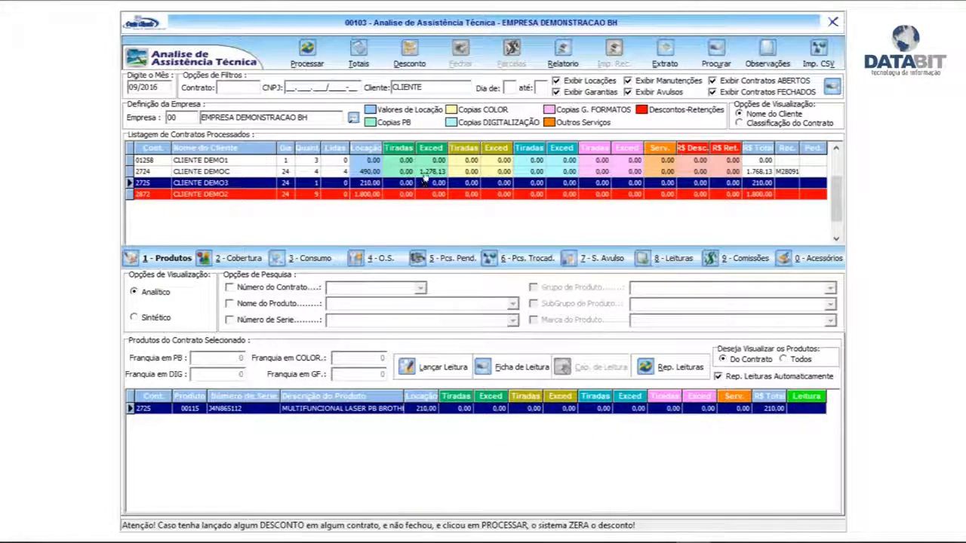
left_click(424, 172)
left_click(424, 161)
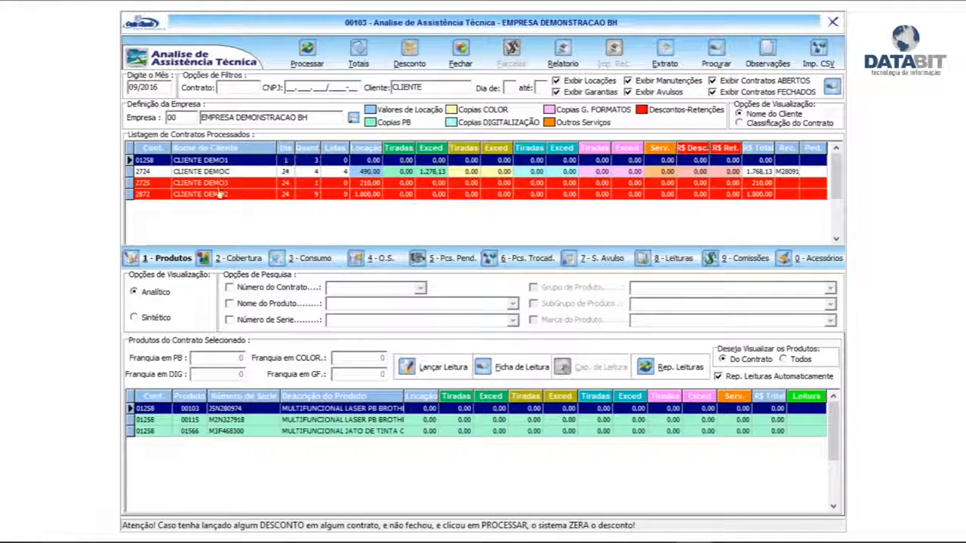
left_click(257, 420)
left_click(262, 409)
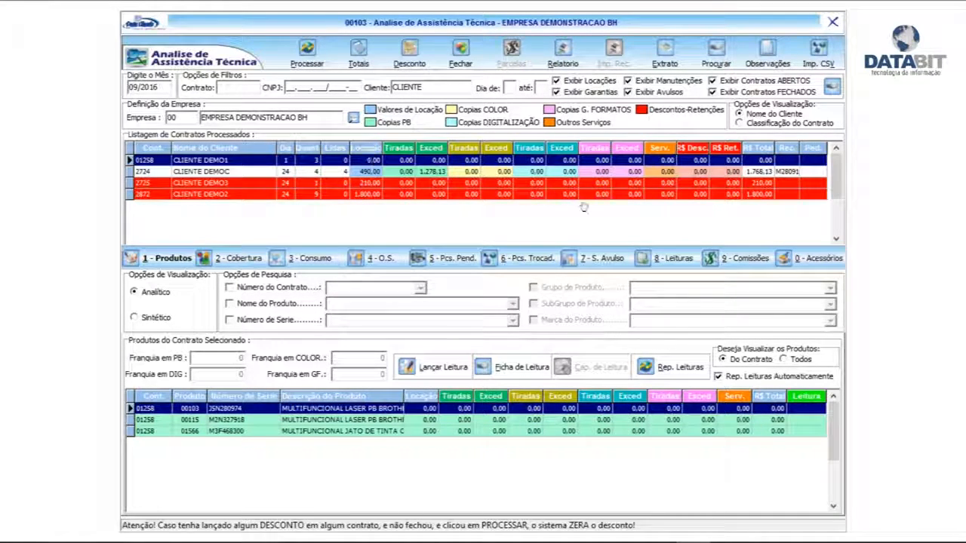
Step: Open the CLIENTE DEMO1 contract record, check the coverages of its three devices, and close the record
double_click(393, 162)
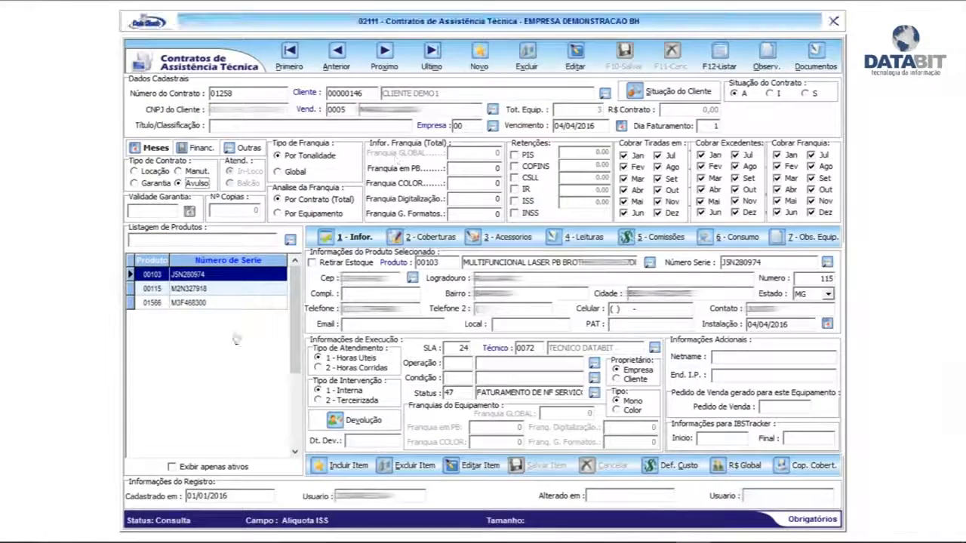
left_click(416, 240)
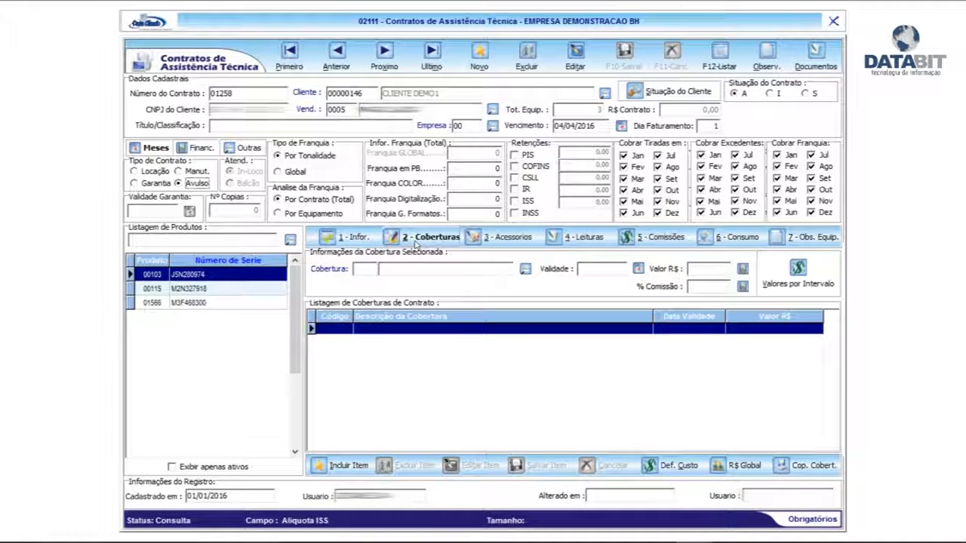
left_click(215, 303)
left_click(226, 274)
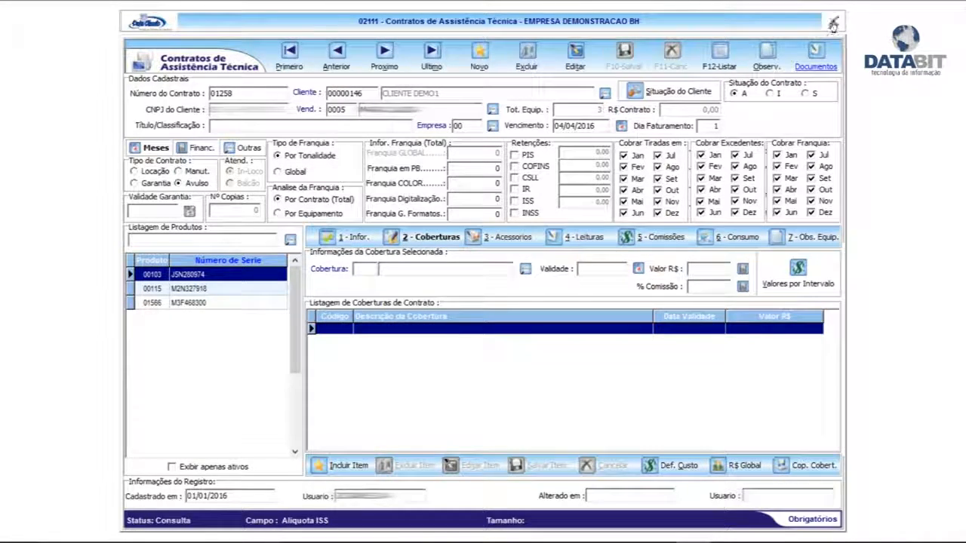
left_click(833, 22)
Step: Select the CLIENTE DEMOC contract and process the analysis for month 10/2016
left_click(330, 173)
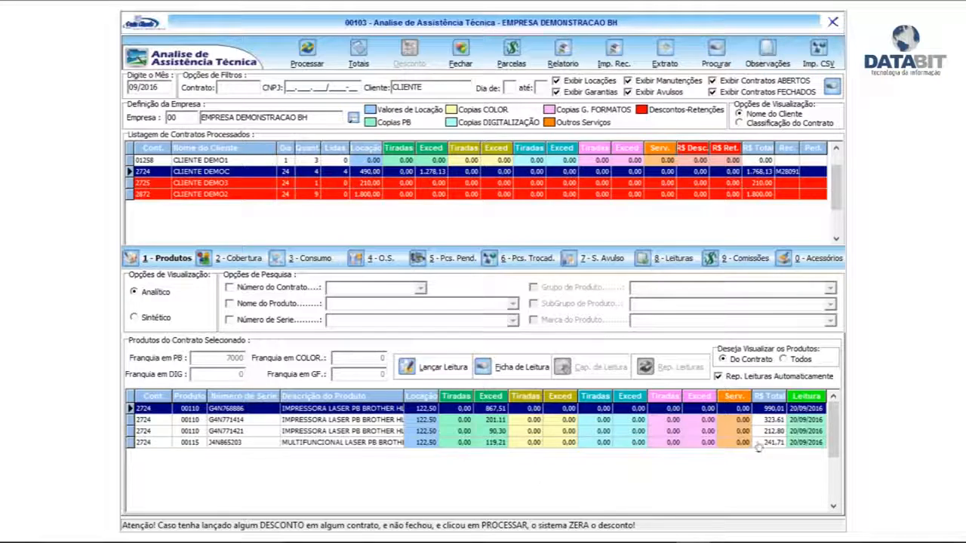
left_click_drag(141, 87, 122, 87)
type("10")
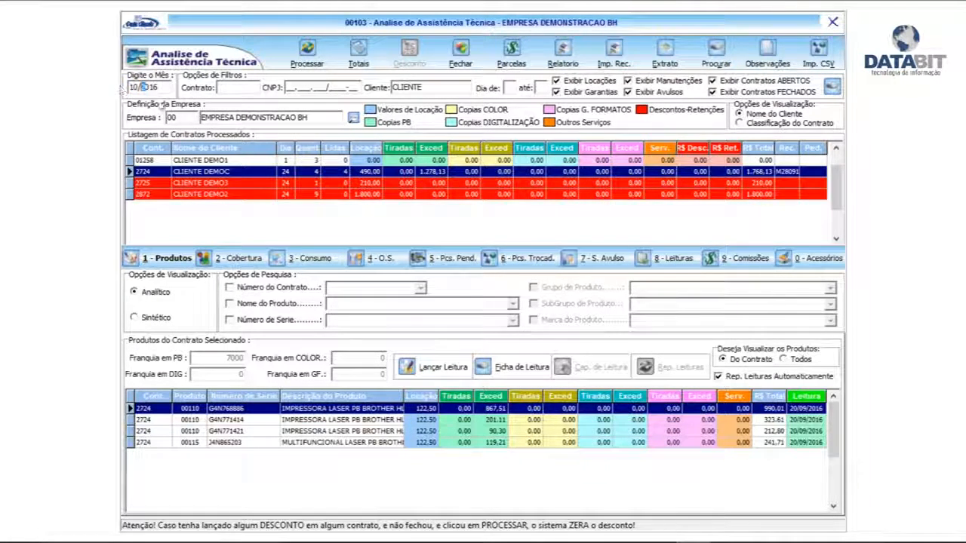
left_click(308, 51)
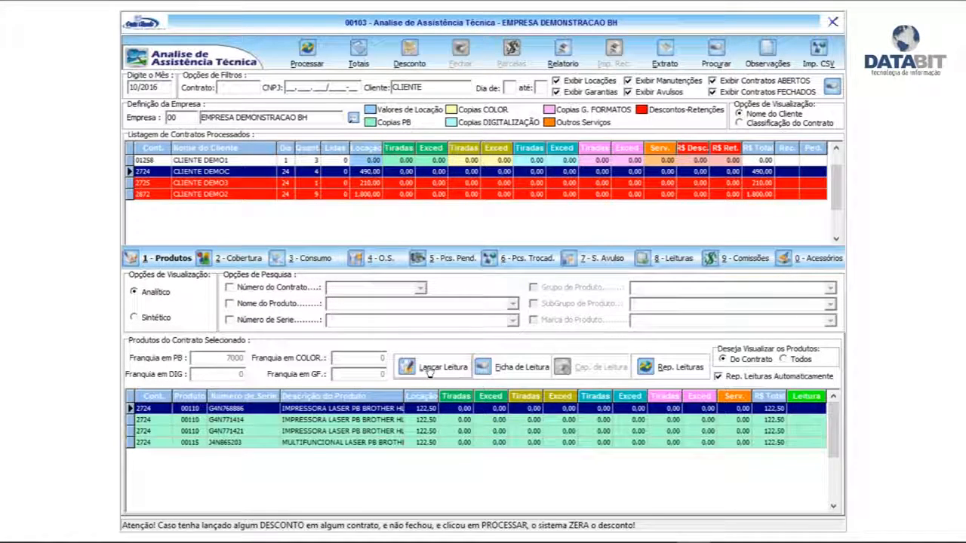
Step: View the CSV import window for 10/2016 readings and close it
left_click(819, 51)
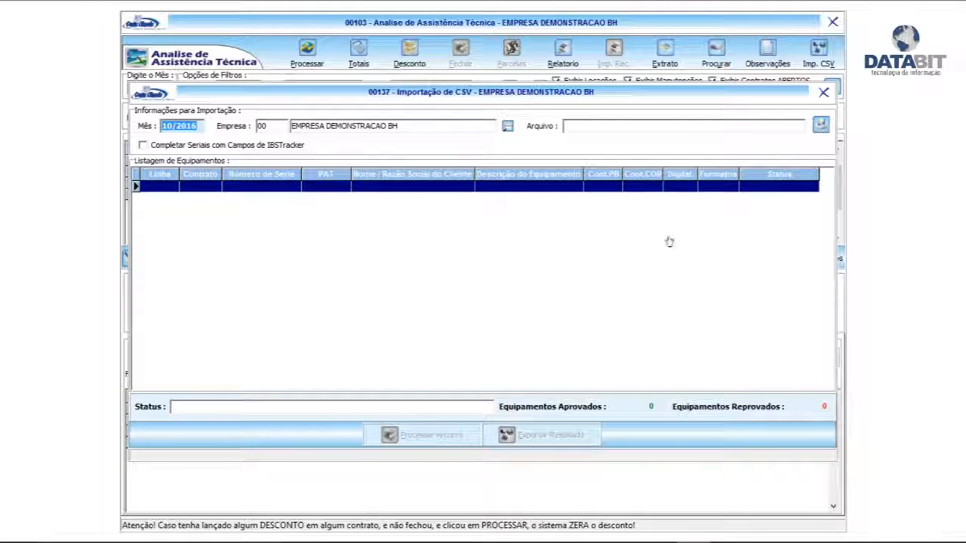
left_click(823, 93)
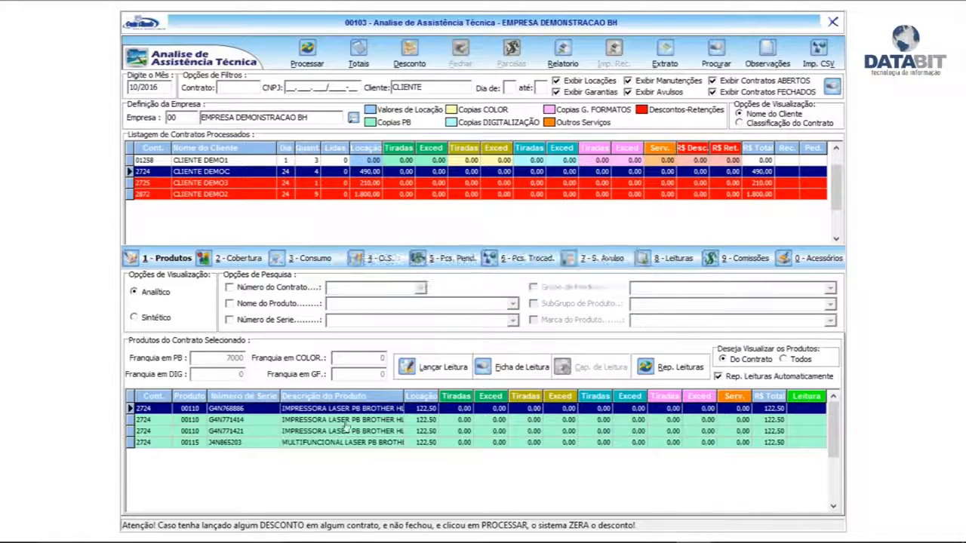
Step: Start a new meter reading for CLIENTE DEMOC's first printer, accepting the proposed billing date, reading date and previous black-and-white meter value
left_click(437, 367)
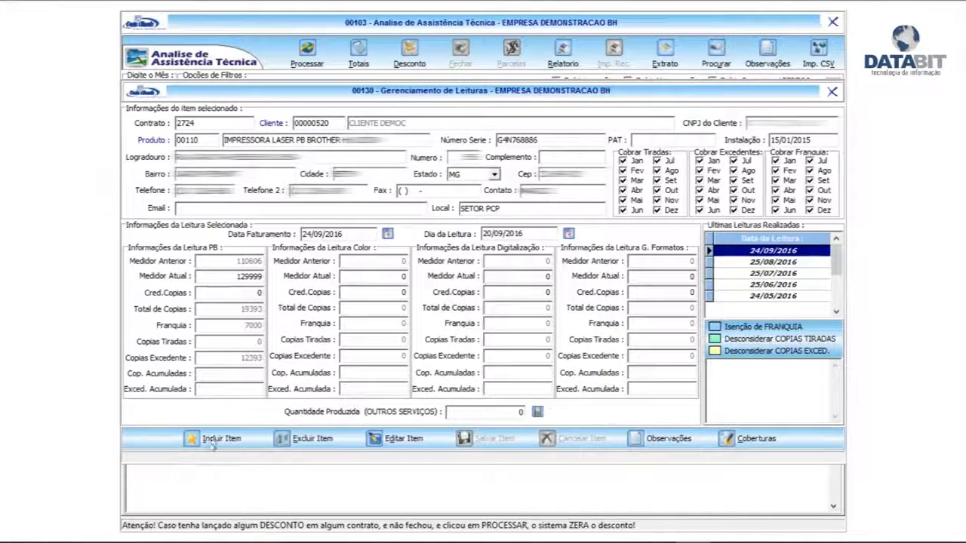
left_click(213, 444)
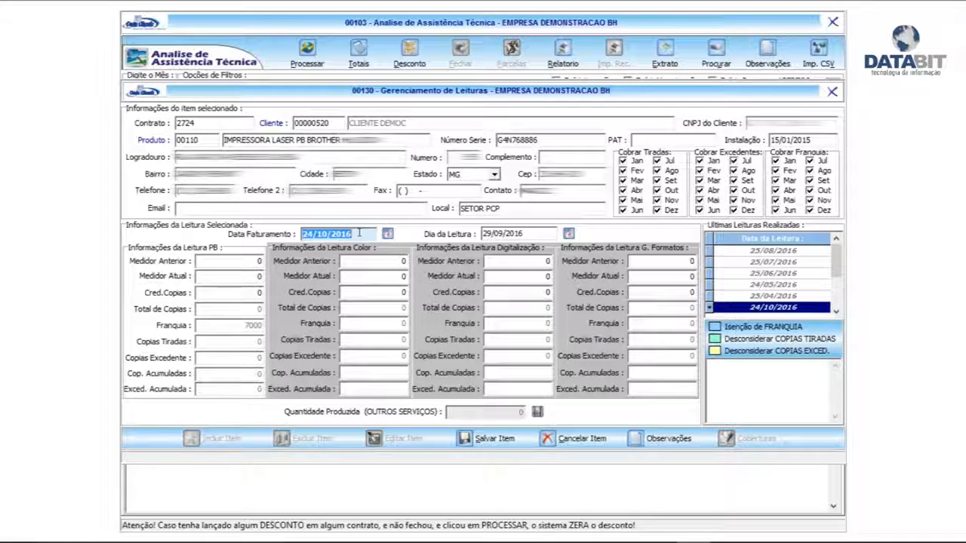
key("Tab")
key("Tab")
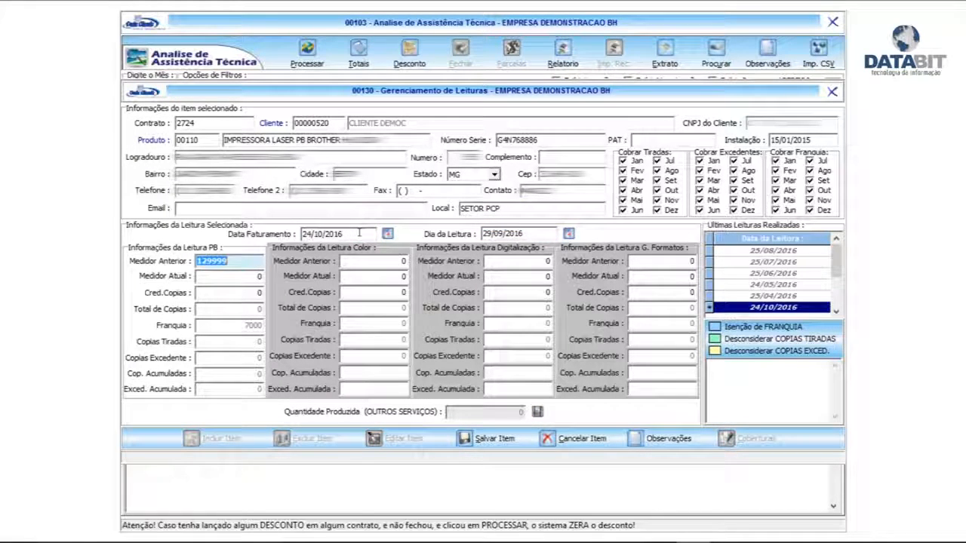
key("Tab")
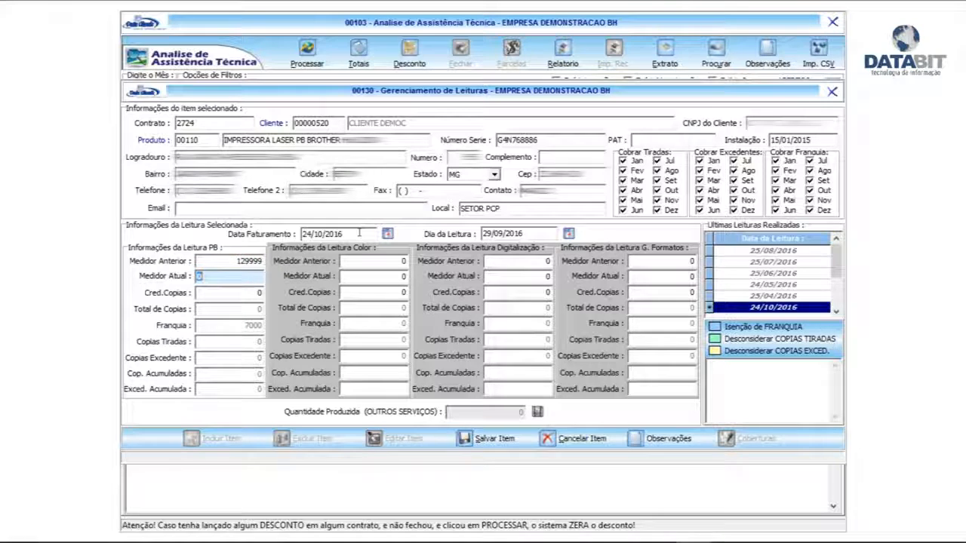
Step: Set the new reading's current black-and-white meter to 131000
type("12")
key("BackSpace")
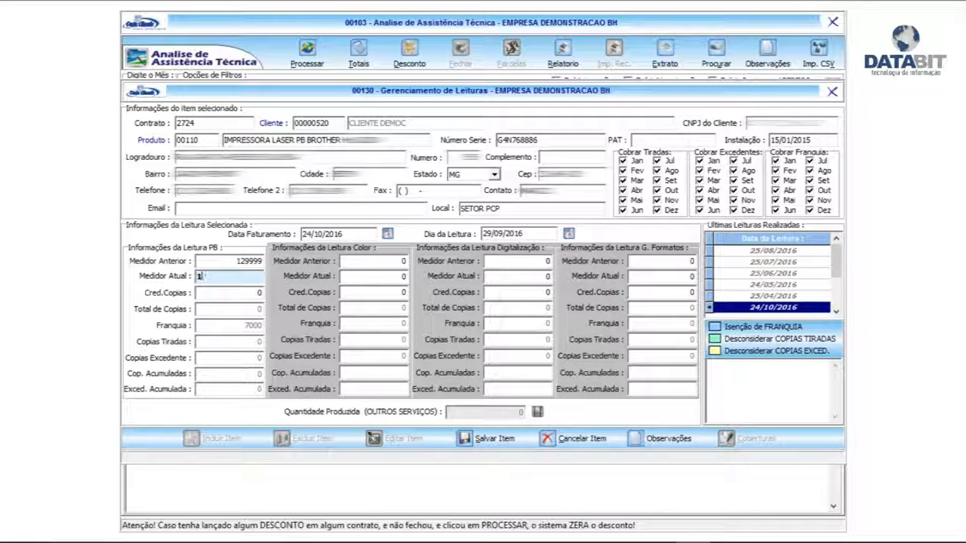
type("310000")
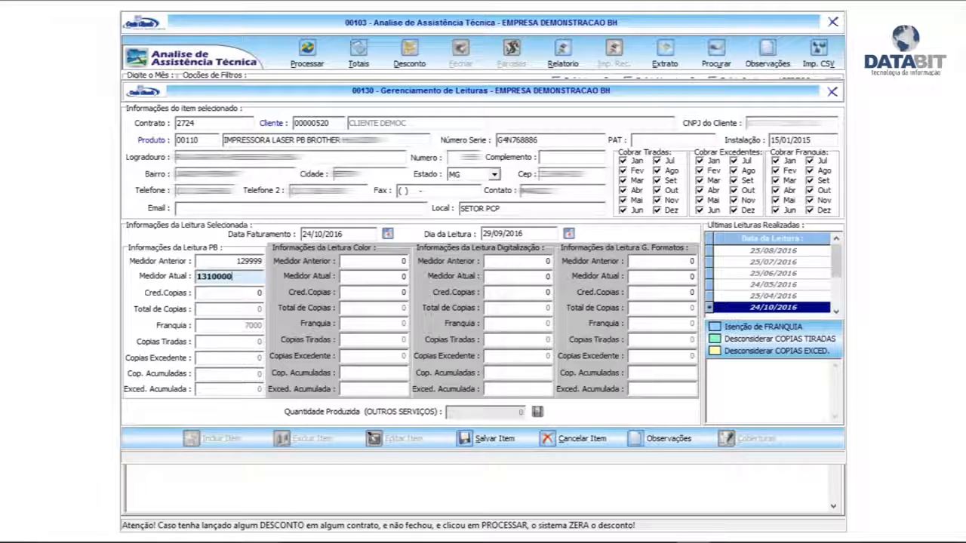
key("Tab")
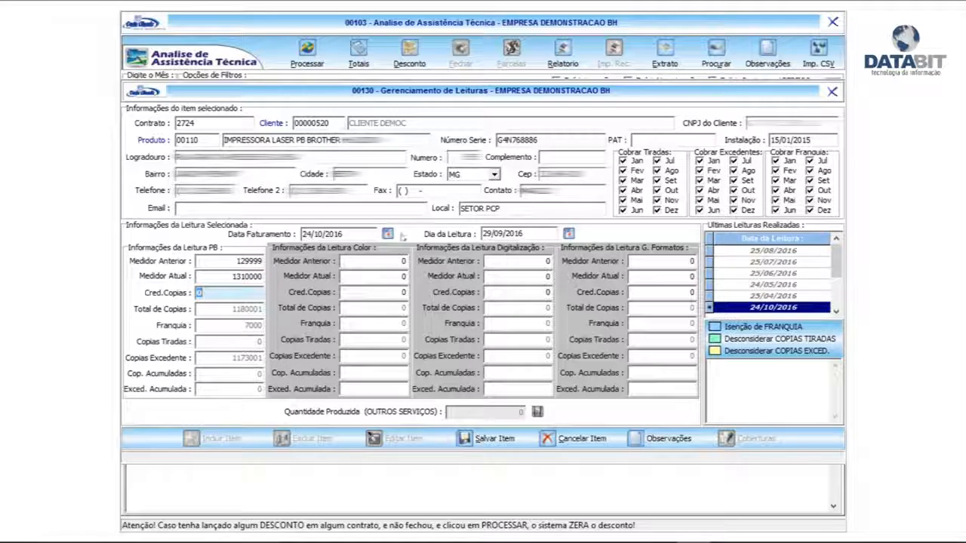
left_click(251, 275)
key("BackSpace")
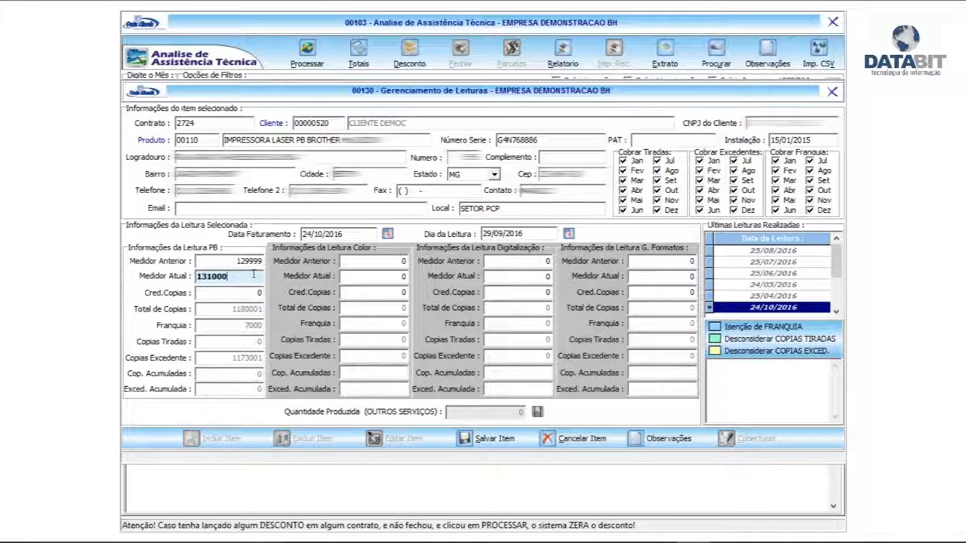
Step: Keep the copy credit at 0, save the first printer's new reading and close the readings window
key("Tab")
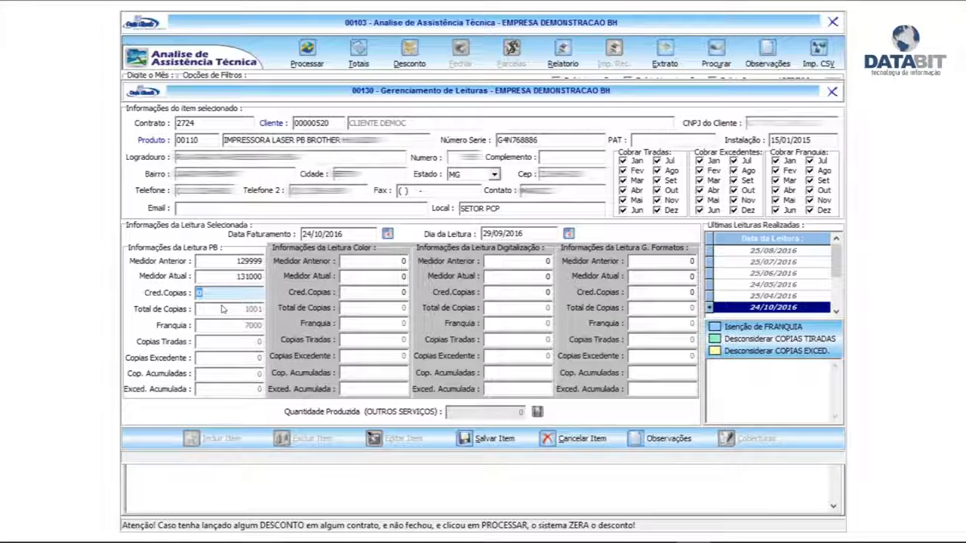
key("Tab")
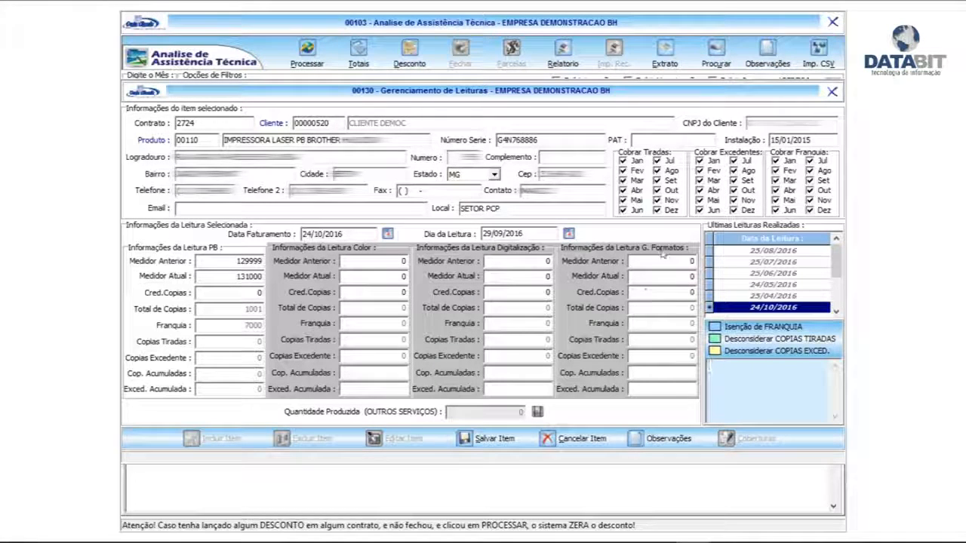
left_click(485, 440)
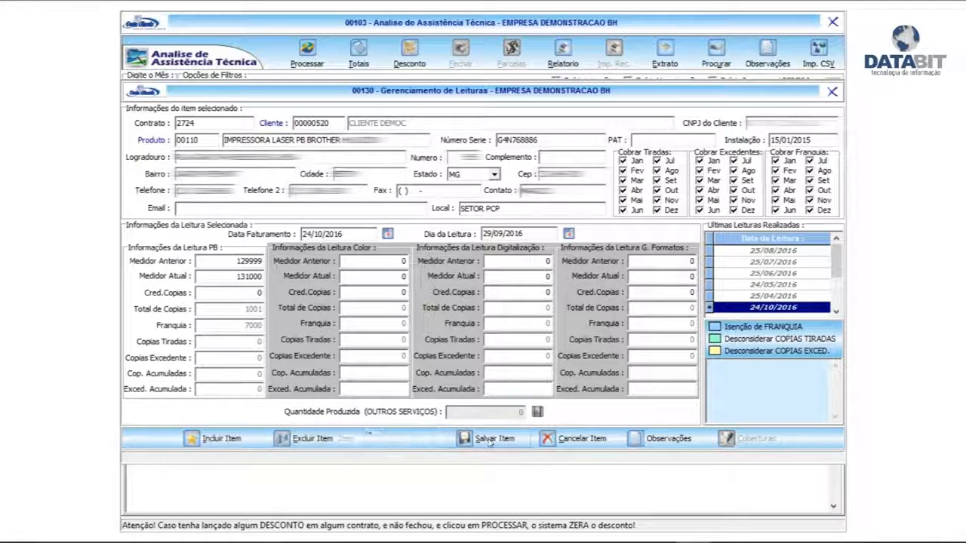
left_click(831, 92)
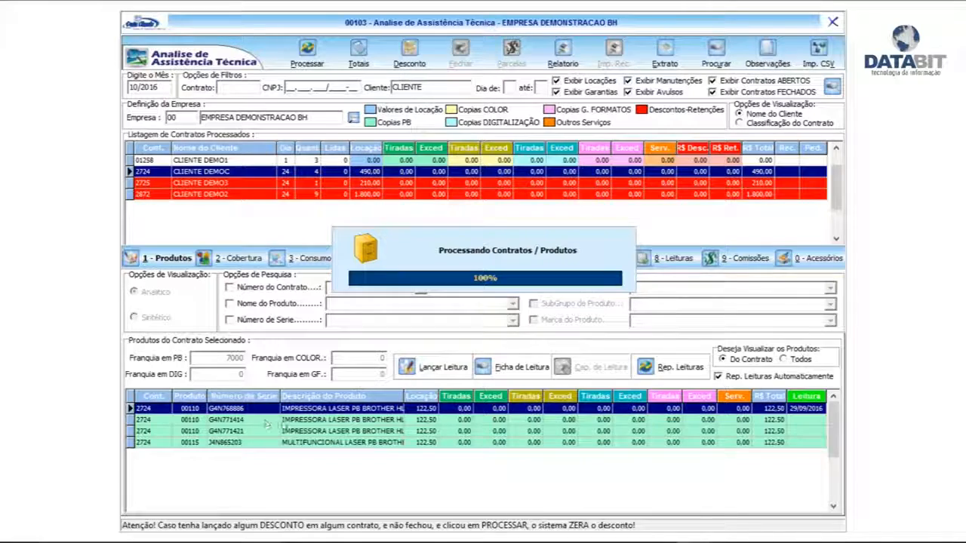
Step: Add and save a reading for CLIENTE DEMOC's second printer with the proposed dates and a current black-and-white meter of 60100, closing the readings window
left_click(354, 421)
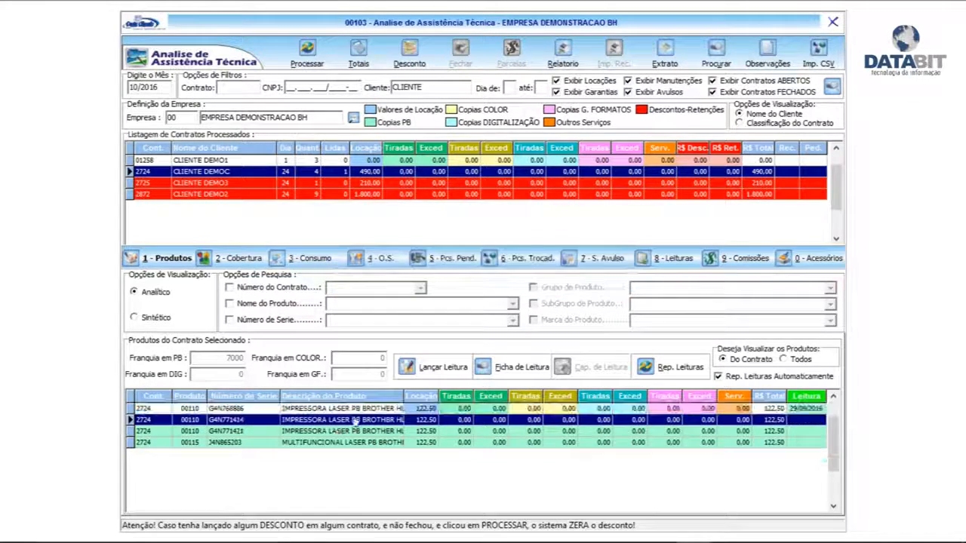
left_click(440, 368)
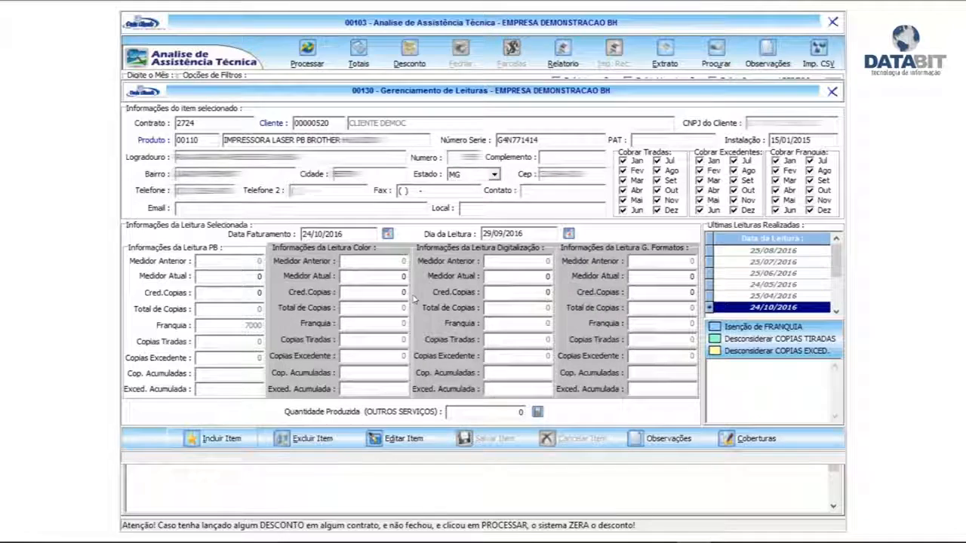
key("Tab")
key("Tab")
key("Tab")
type("60100")
key("Tab")
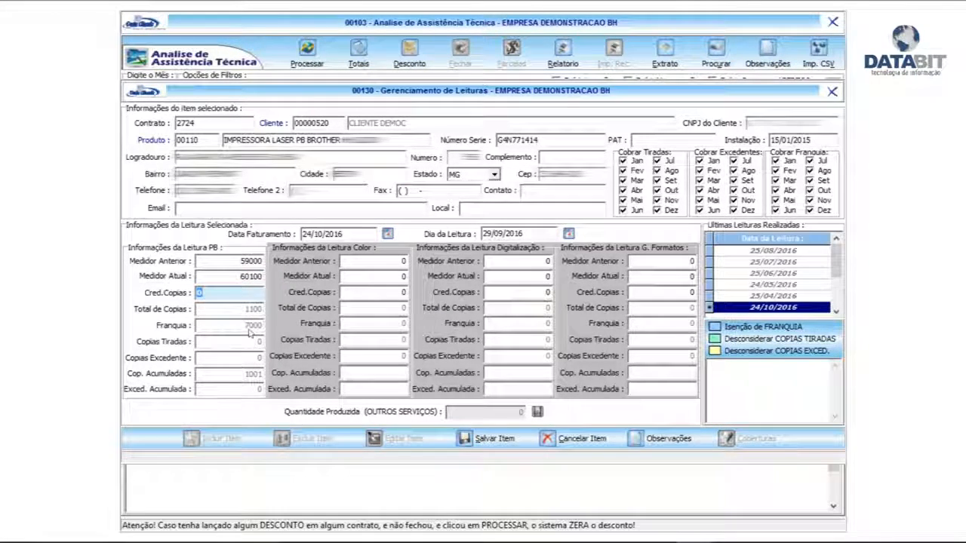
left_click(486, 438)
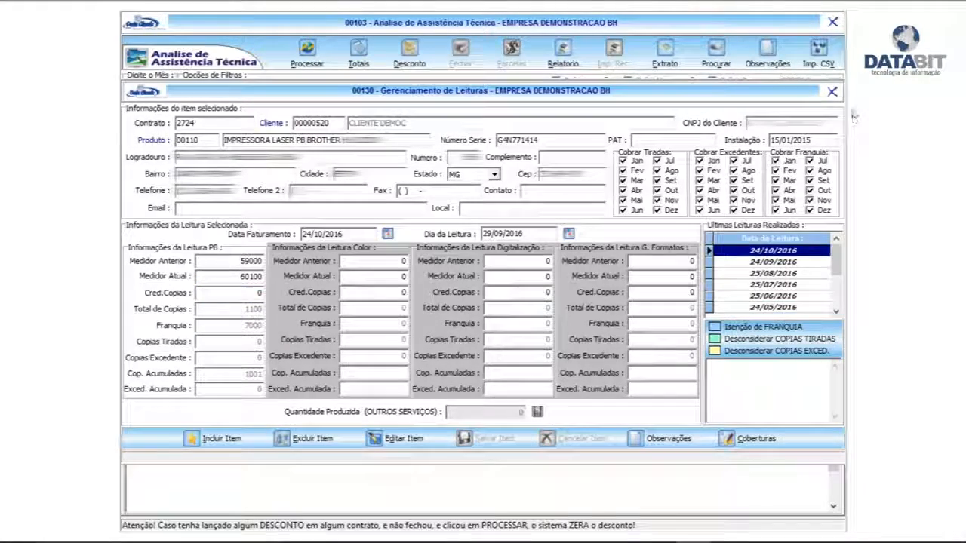
left_click(831, 92)
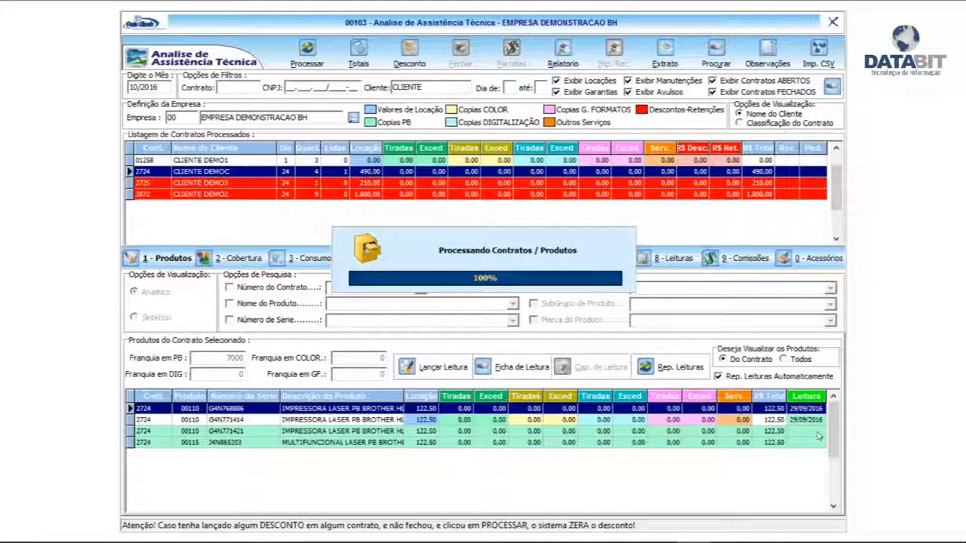
Step: Add and save a reading for the contract's third printer with a current black-and-white meter of 18021, closing the readings window
left_click(318, 431)
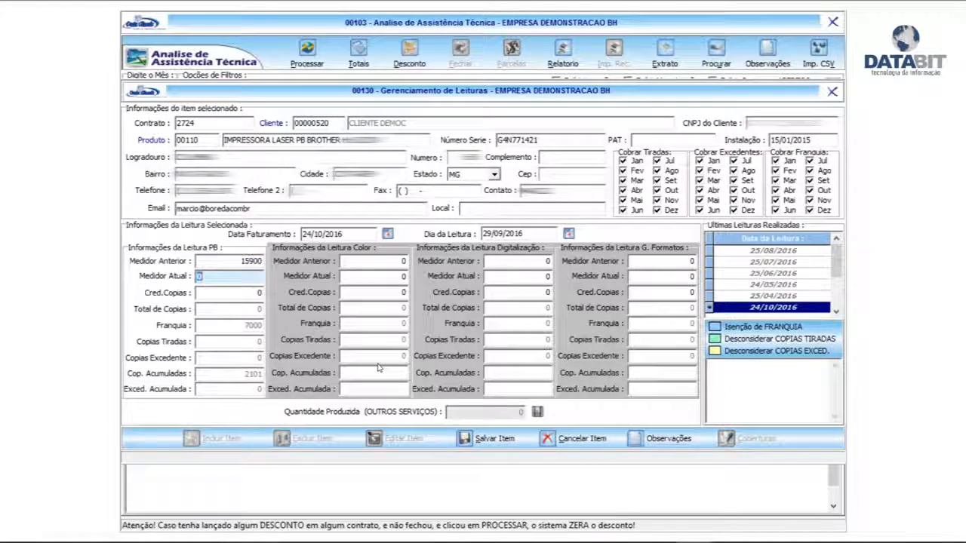
type("16")
type("021")
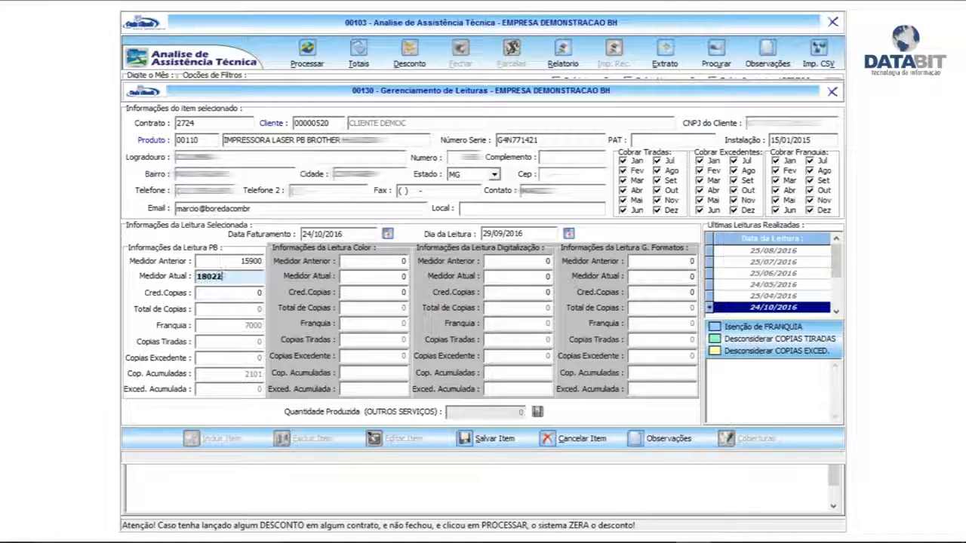
key("Return")
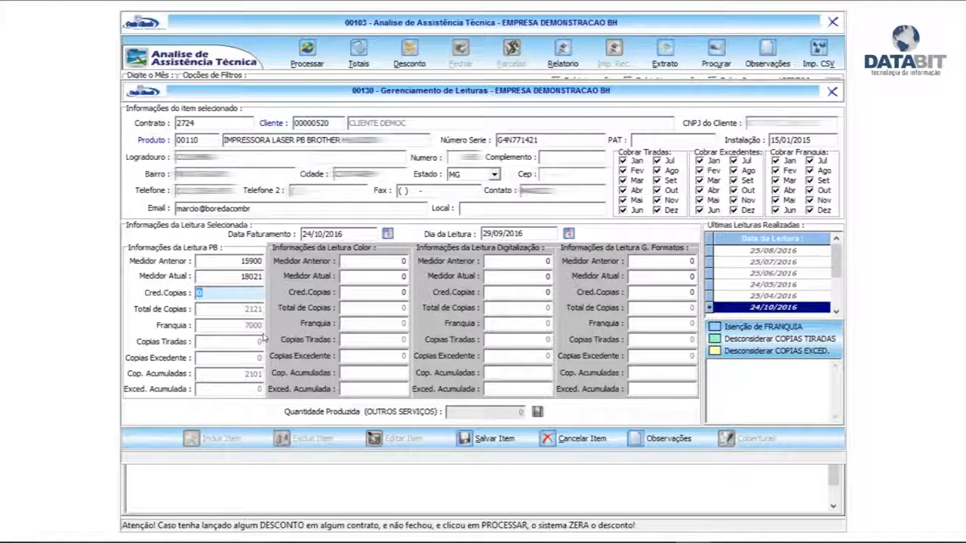
left_click(489, 440)
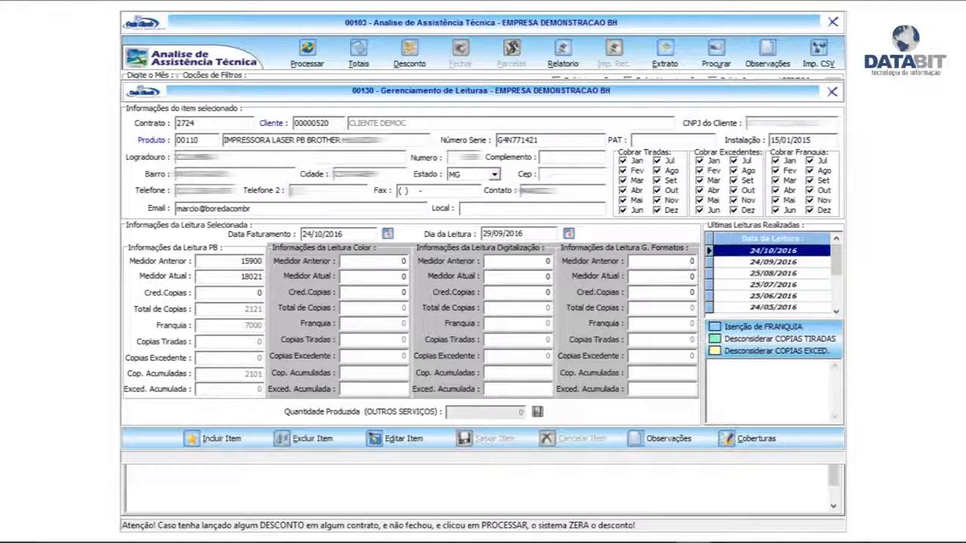
left_click(831, 93)
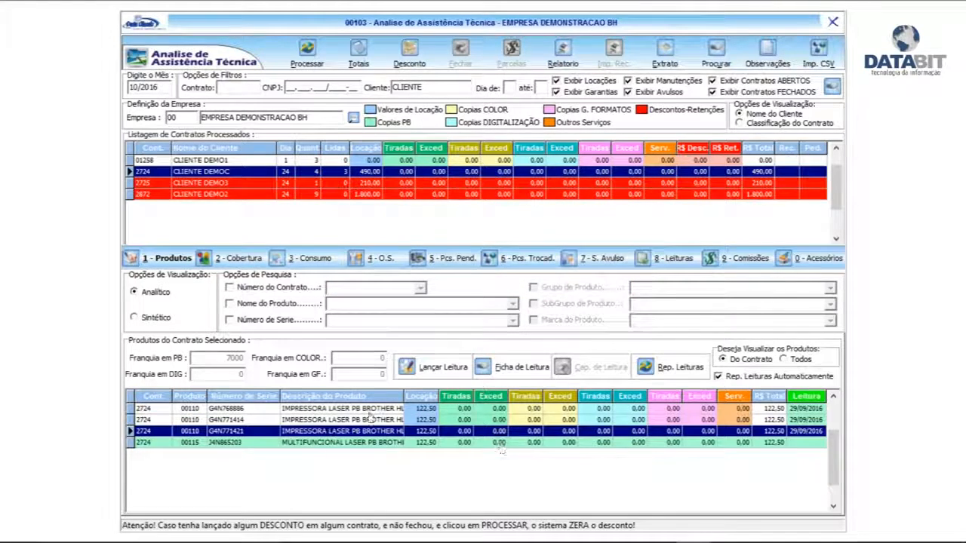
Step: Add and save a reading for the contract's multifunction printer with a current black-and-white meter of 95000, closing the readings window
left_click(341, 443)
left_click(434, 367)
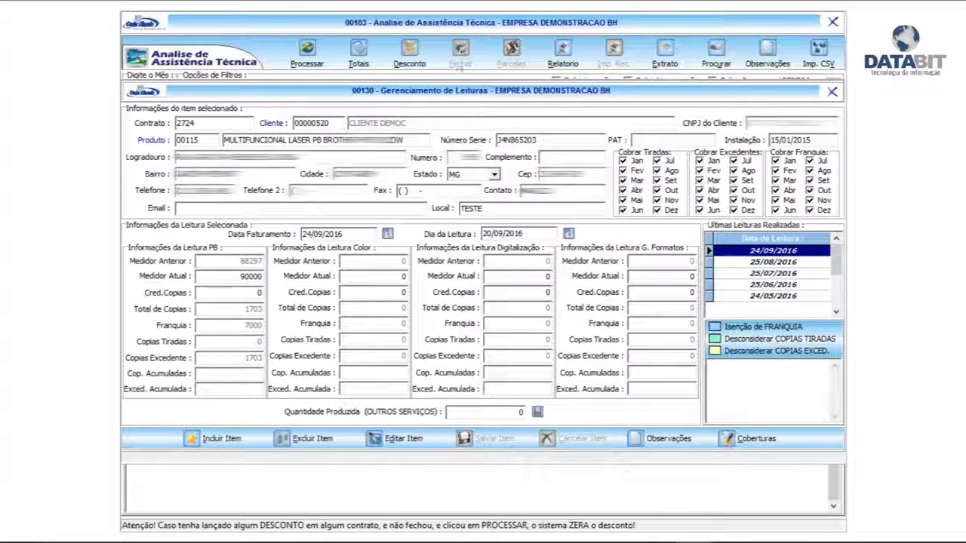
left_click(218, 438)
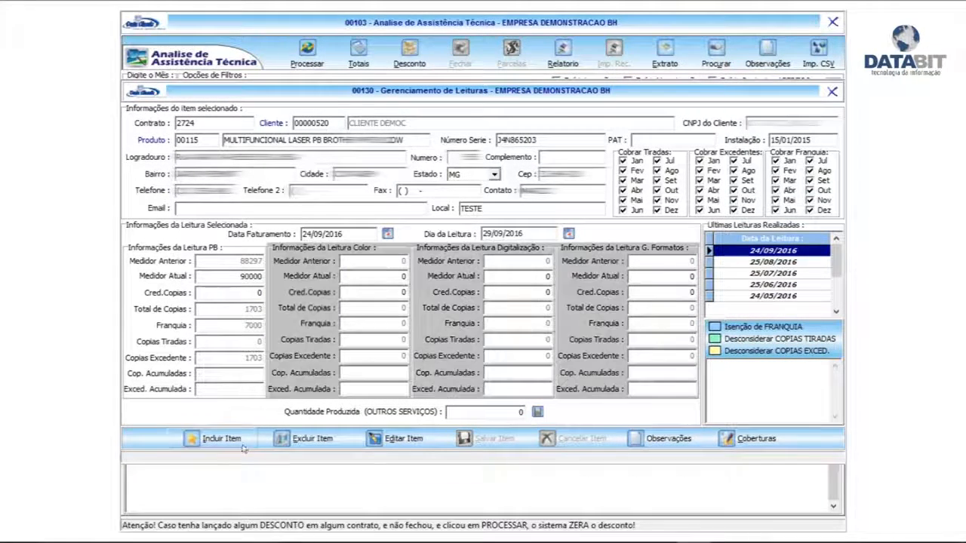
key("Return")
type("9")
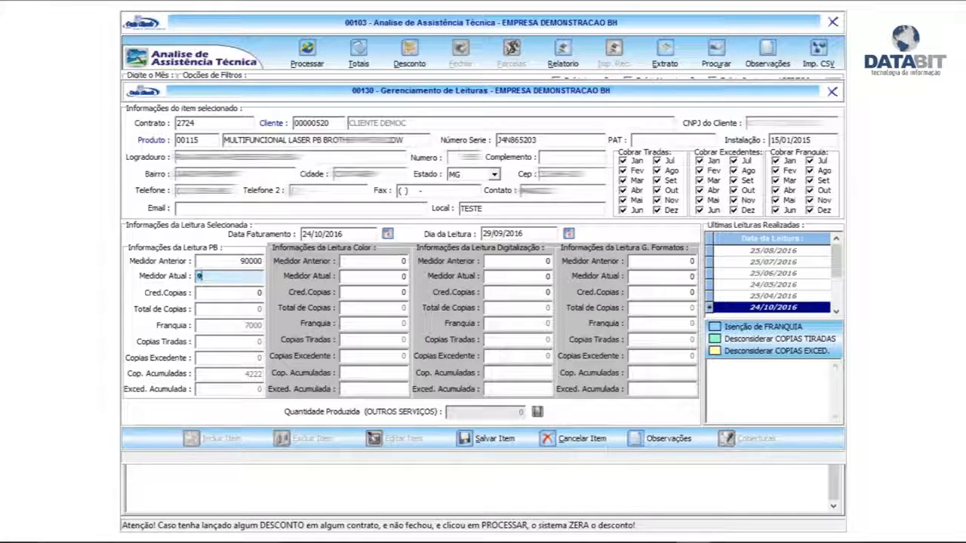
type("5000")
key("Return")
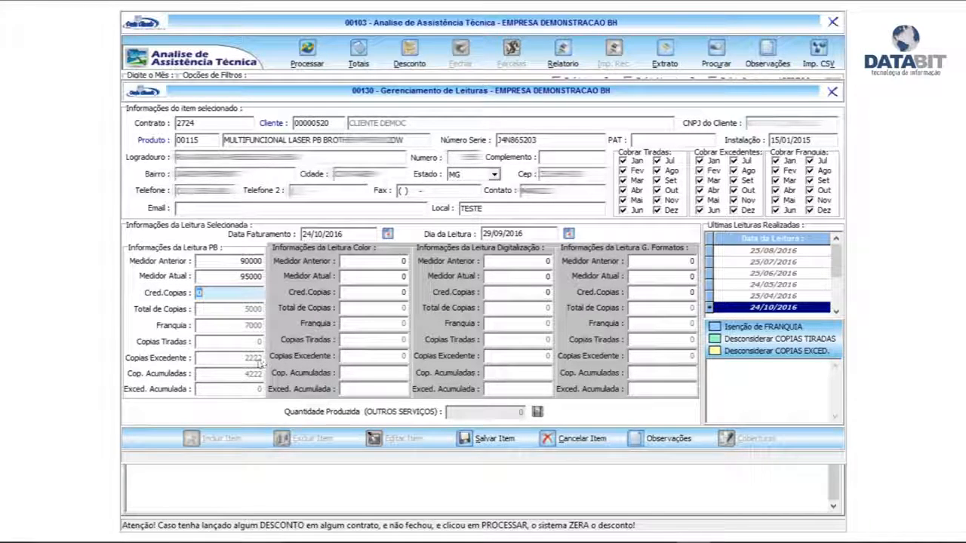
left_click(487, 438)
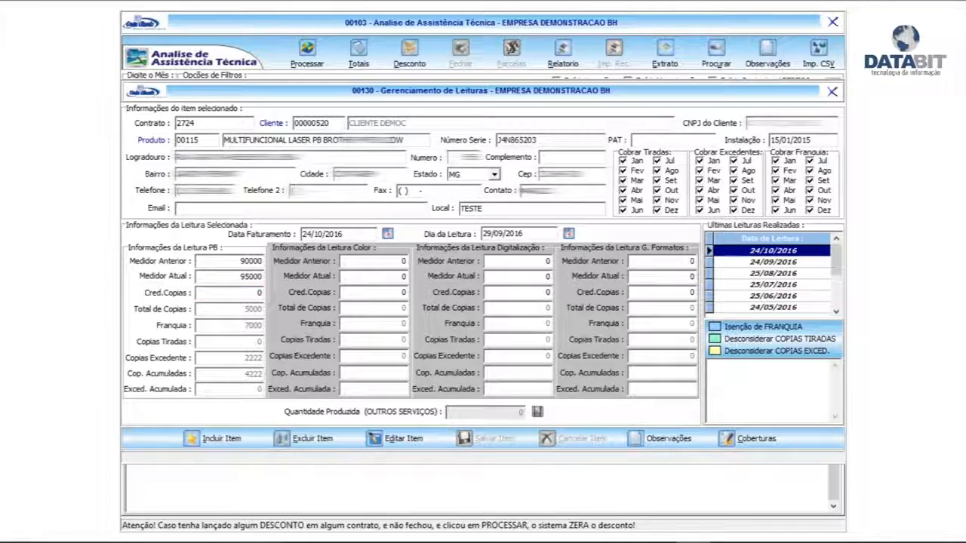
left_click(831, 94)
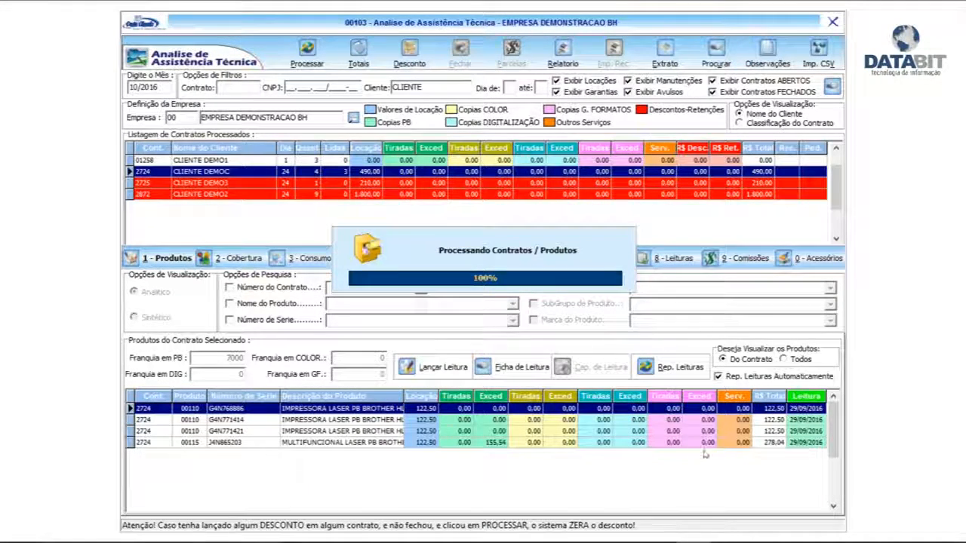
Step: Close the CLIENTE DEMOC contract with payment condition 10 DIAS BOLETO for both the rental receipts and the sales orders
left_click(461, 51)
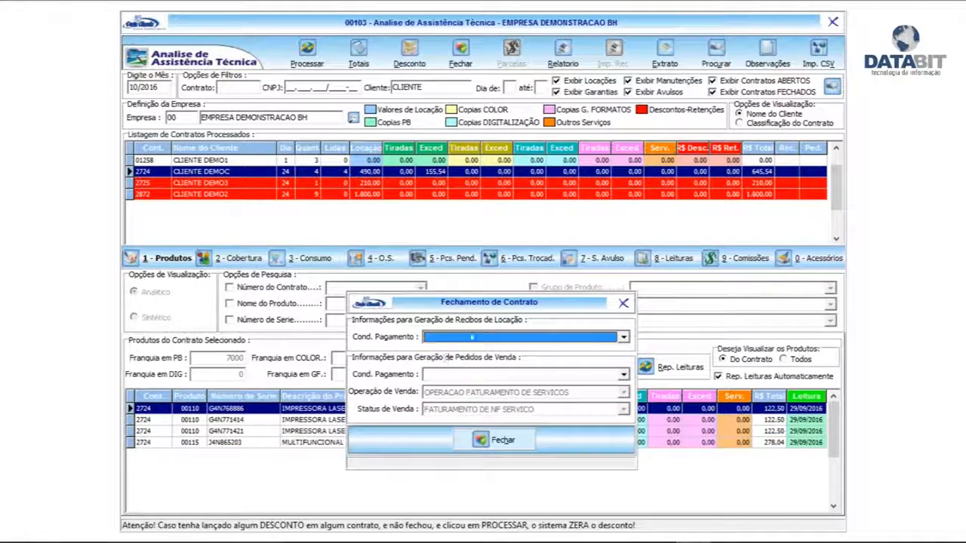
left_click(477, 339)
left_click(453, 368)
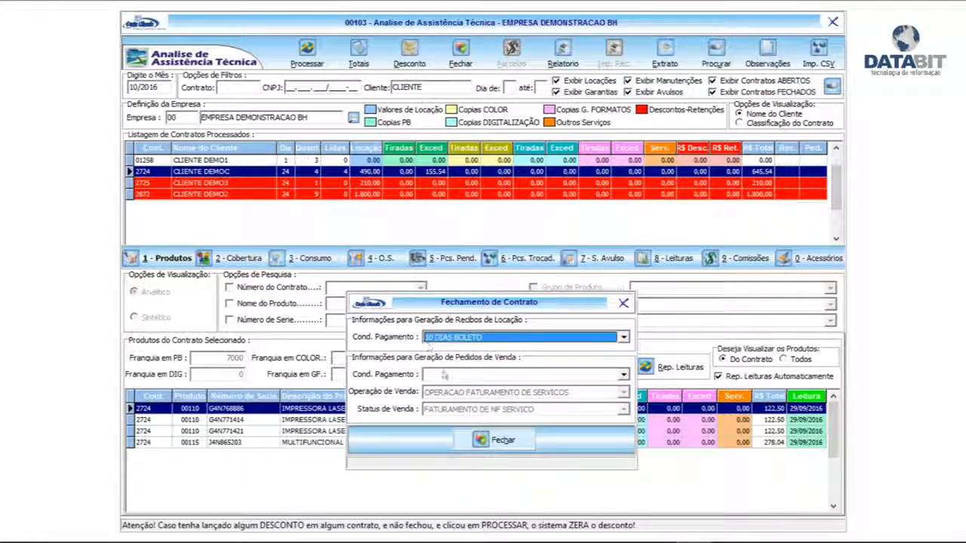
left_click(444, 374)
left_click(452, 406)
left_click(489, 441)
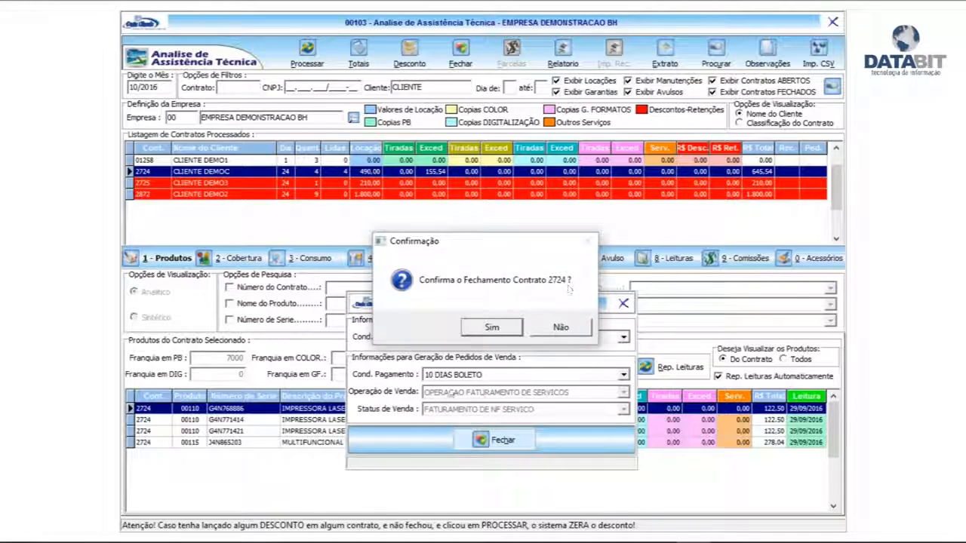
left_click(495, 331)
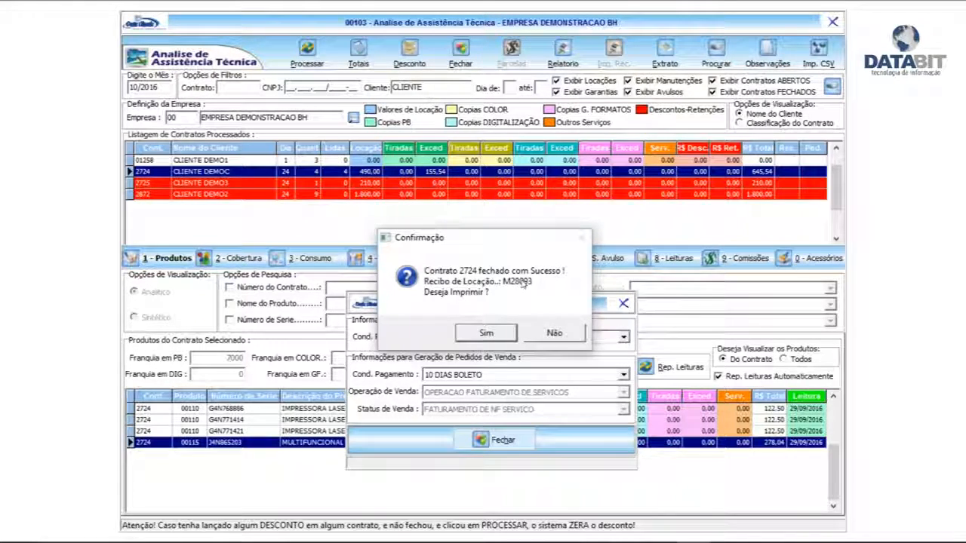
Step: Choose to print the rental receipt and add the line "faturamento para slkdlskldasldksa dsa dksaldçad" to its observations
left_click(483, 334)
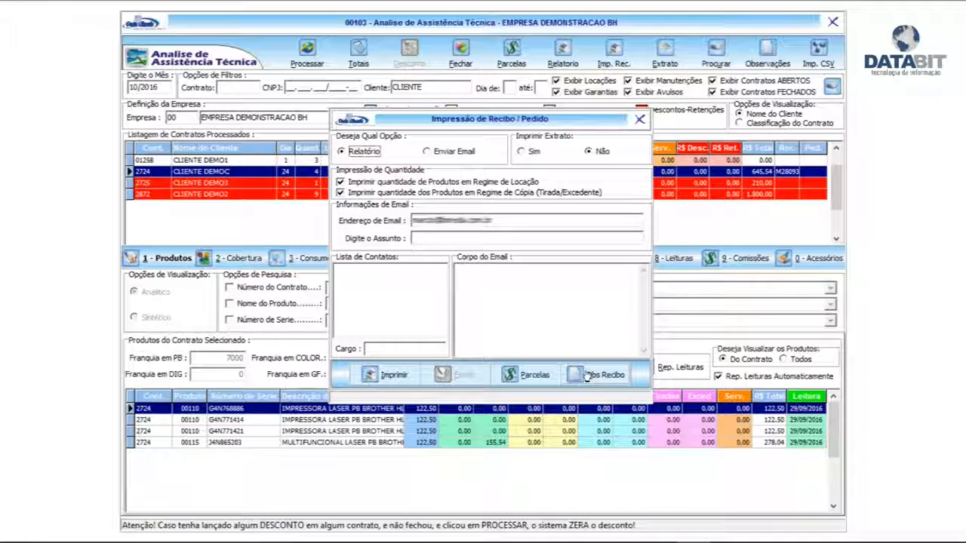
left_click(595, 379)
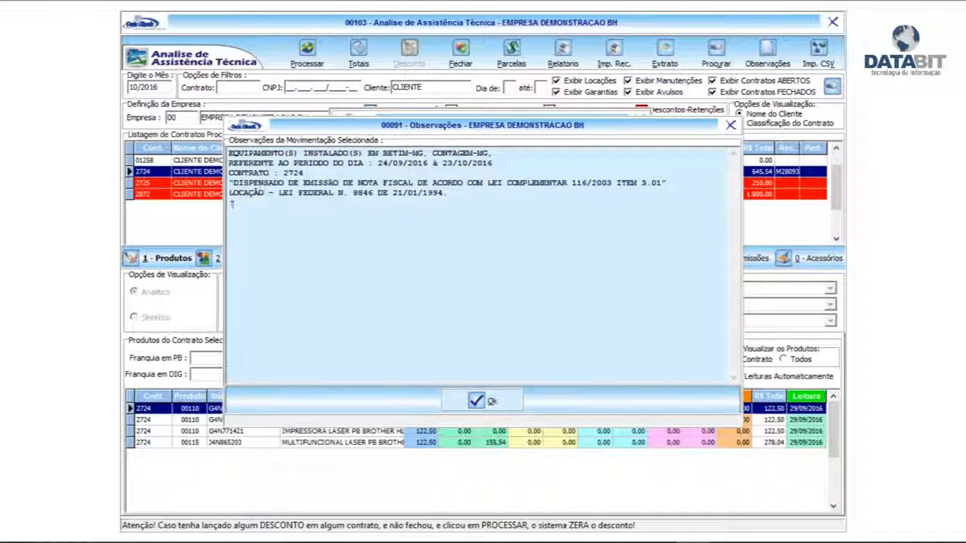
left_click_drag(229, 183, 437, 193)
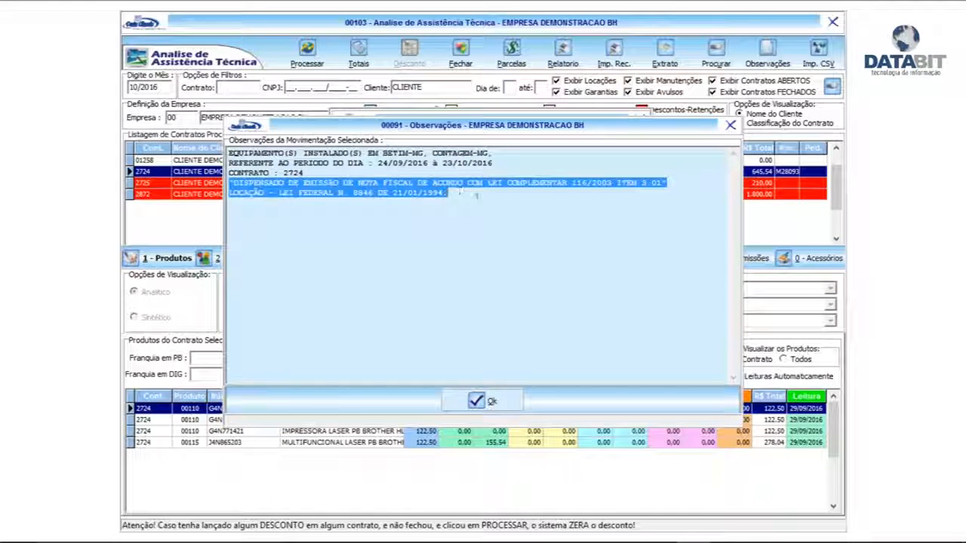
left_click(473, 197)
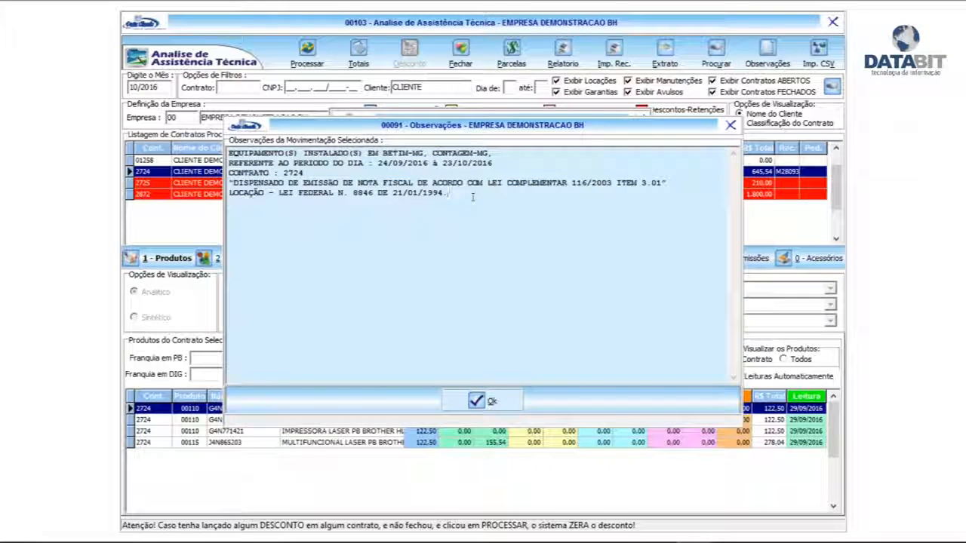
key("Return")
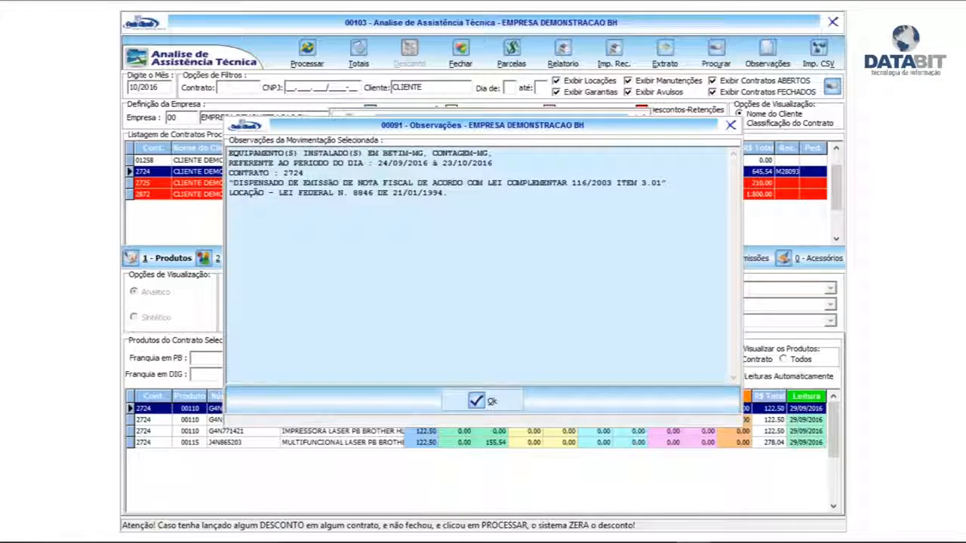
type("fa")
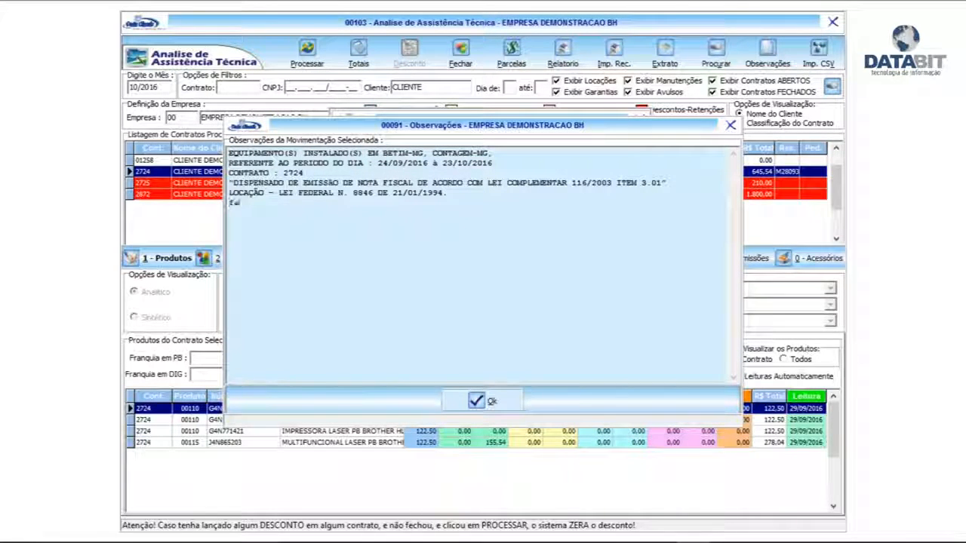
type("turamento ")
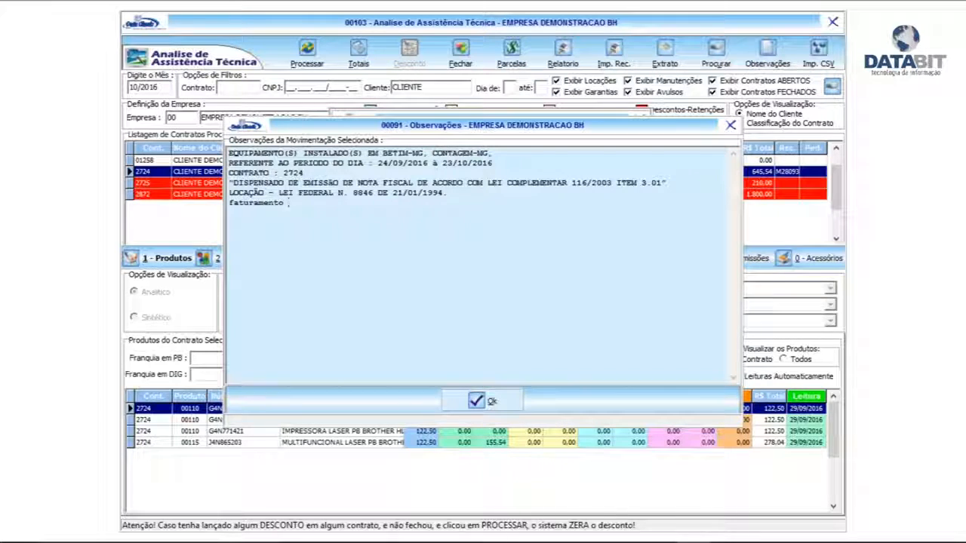
type("para slkdlskldasldksa dsa")
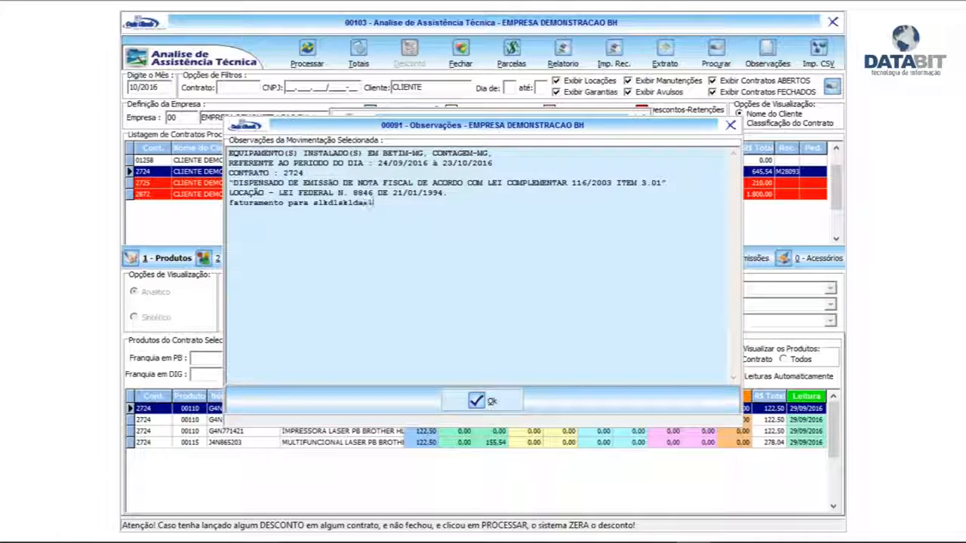
type(" dksaldçad")
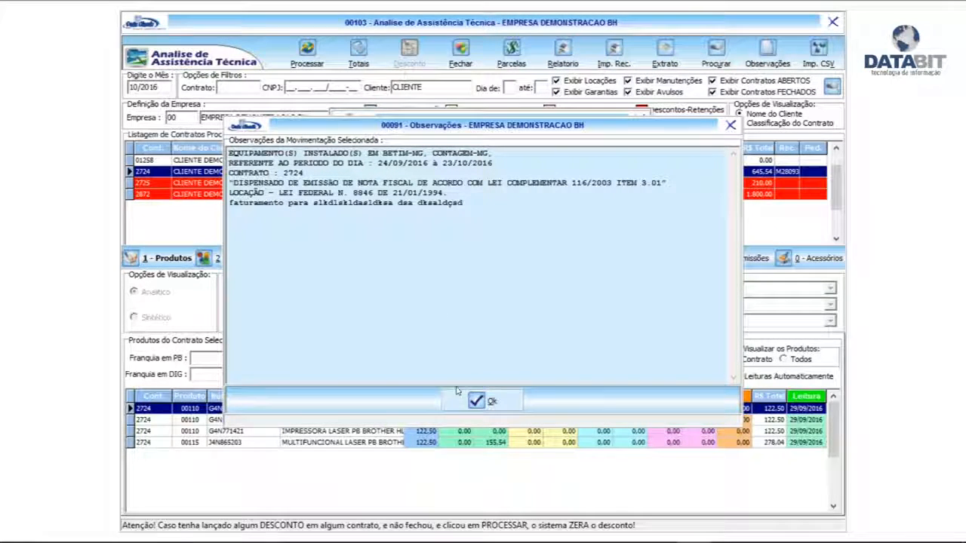
left_click(480, 401)
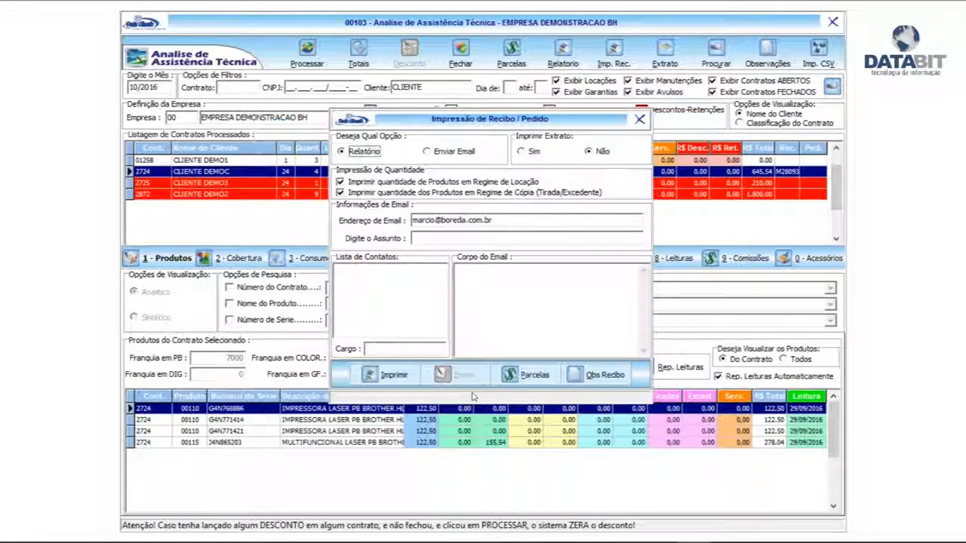
Step: Change the due date of the rental receipt's installment to 10/10/2016 and save it
left_click(525, 378)
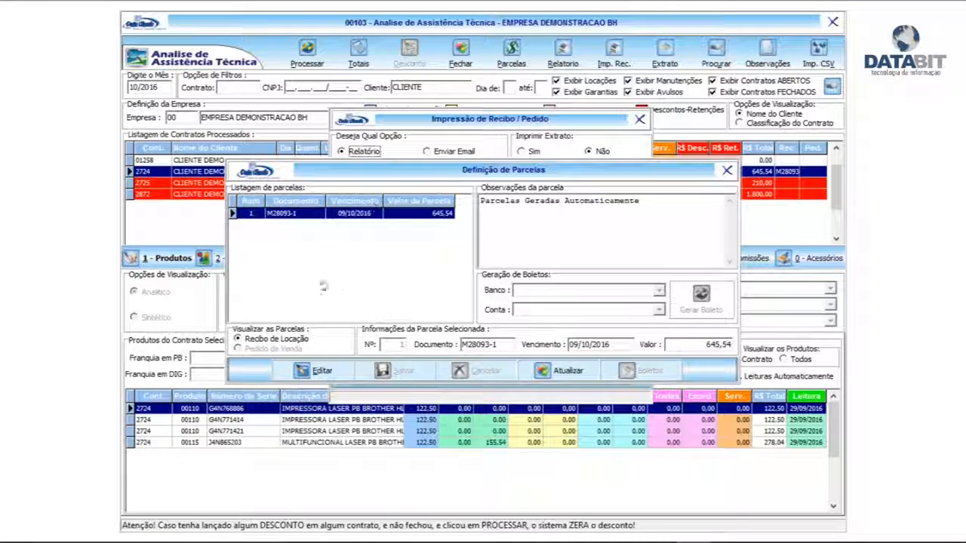
left_click(315, 371)
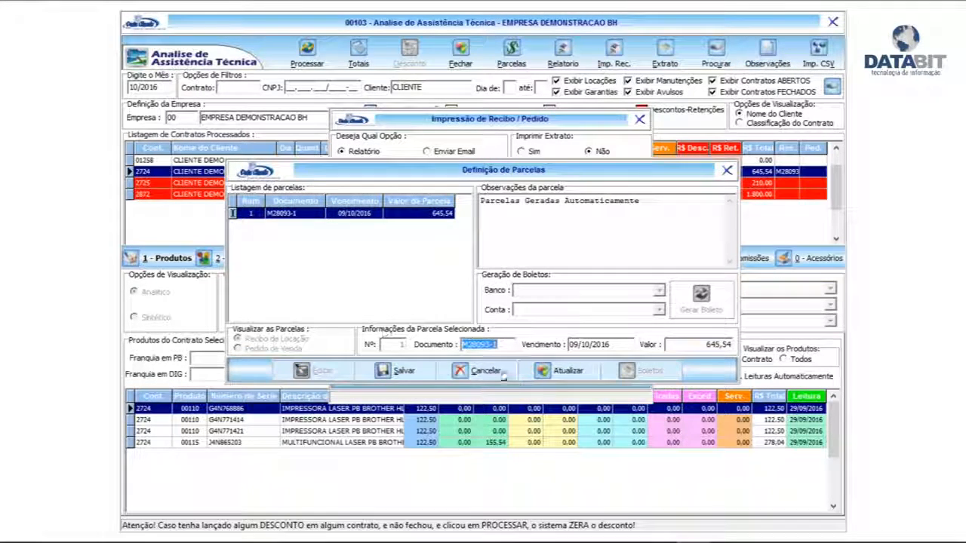
left_click(585, 344)
type("10")
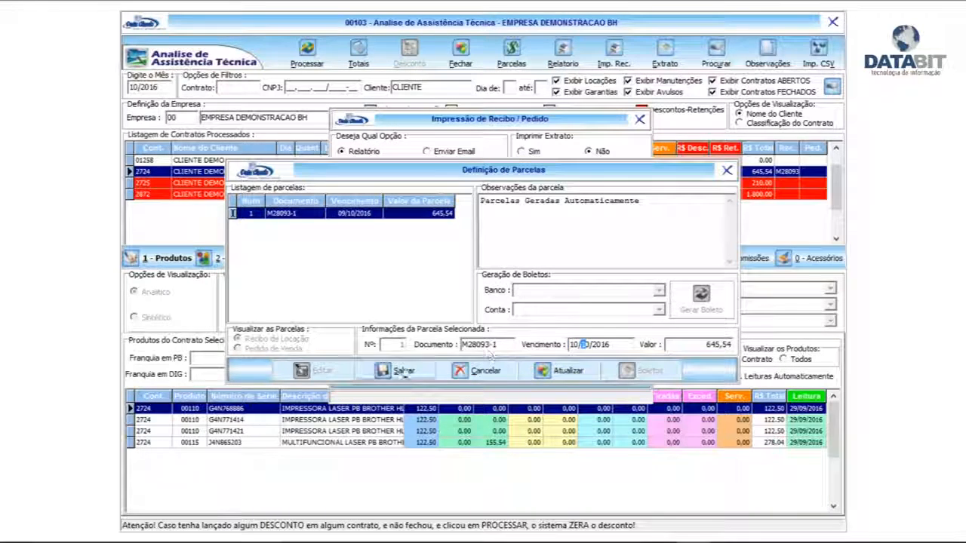
left_click(404, 371)
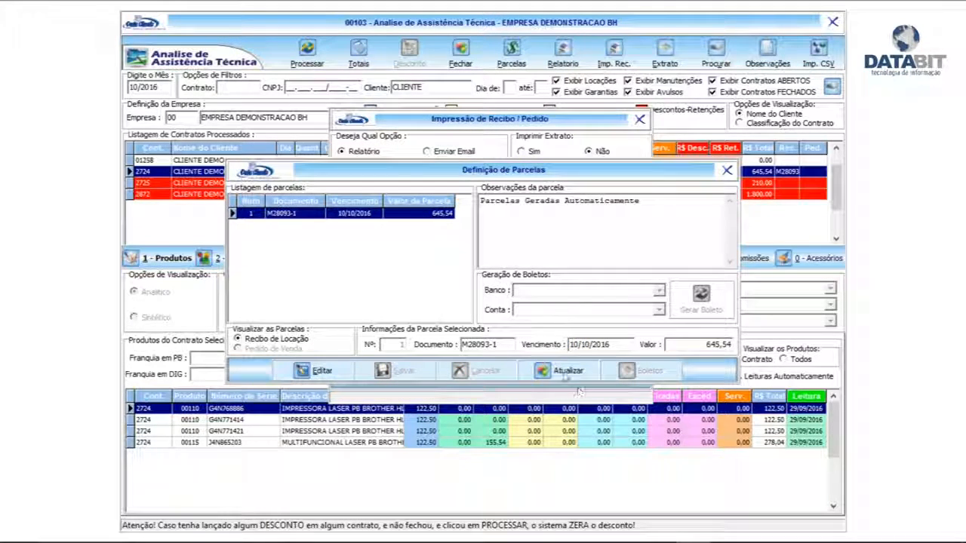
Step: Update the receipt's installments in accounts receivable and confirm the update
left_click(568, 370)
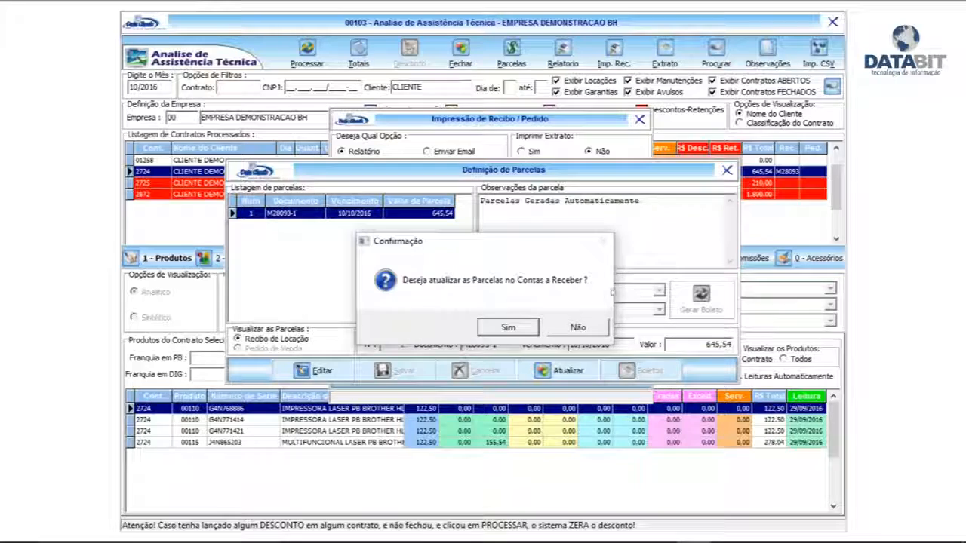
left_click(508, 328)
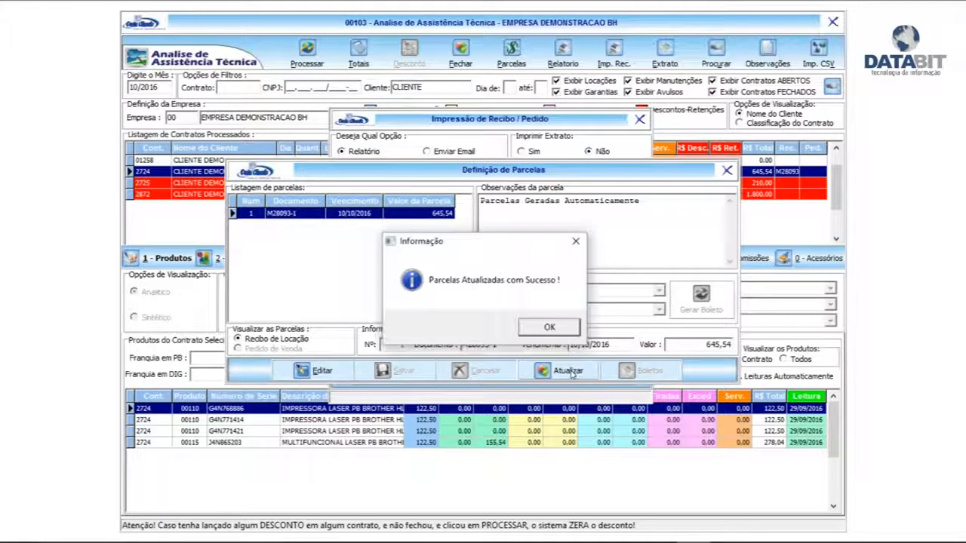
left_click(549, 326)
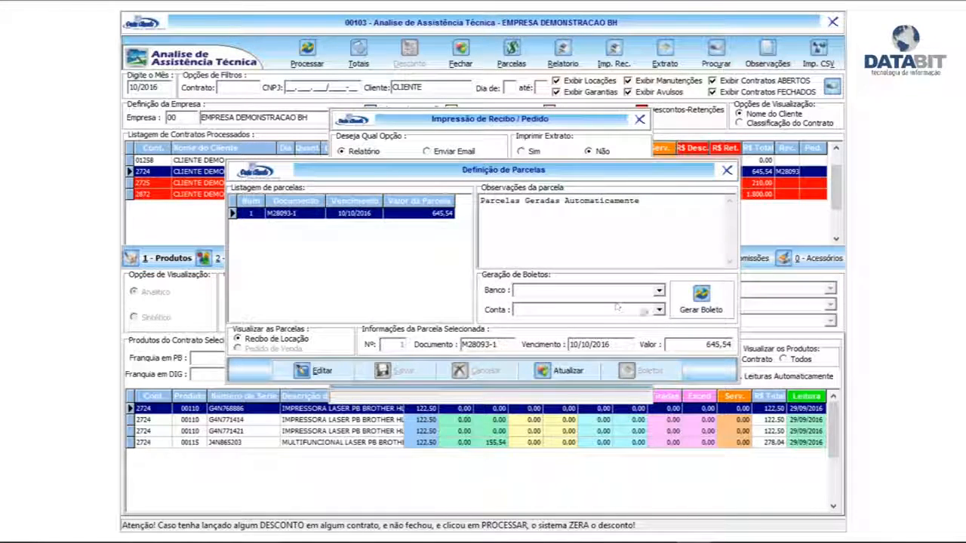
Step: Generate the boleto for the installment using BANCO ITAU and its ITAU DEMO BH account
left_click(659, 291)
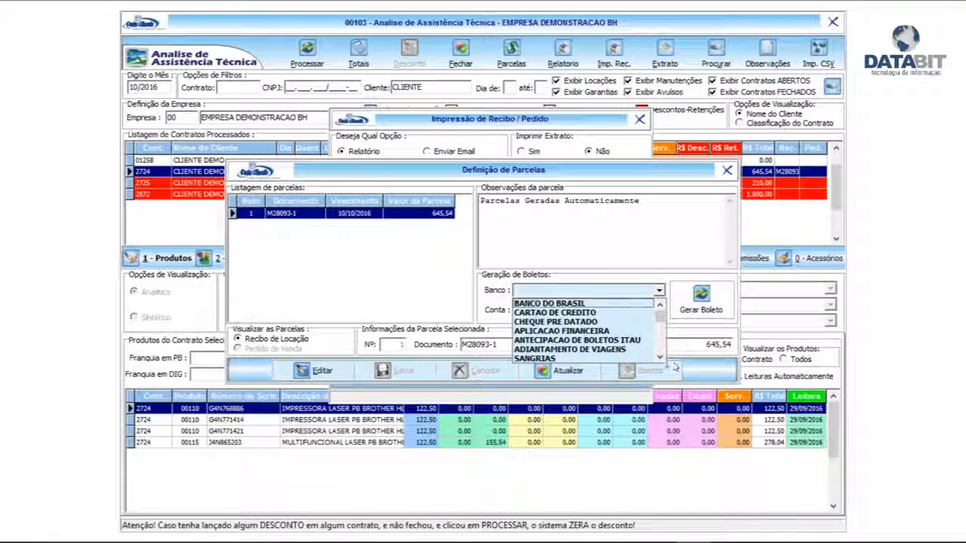
scroll(656, 347, "down", 2)
left_click(642, 340)
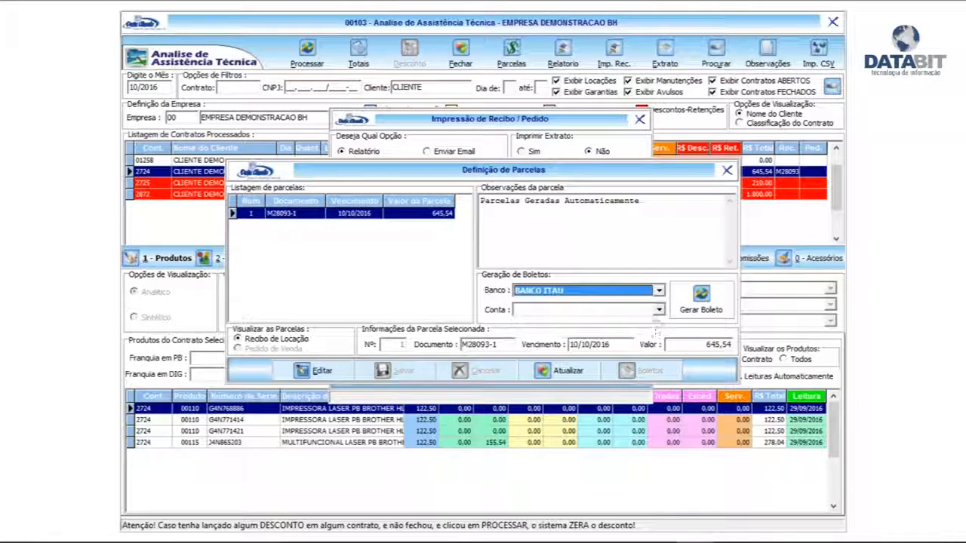
left_click(659, 309)
left_click(567, 323)
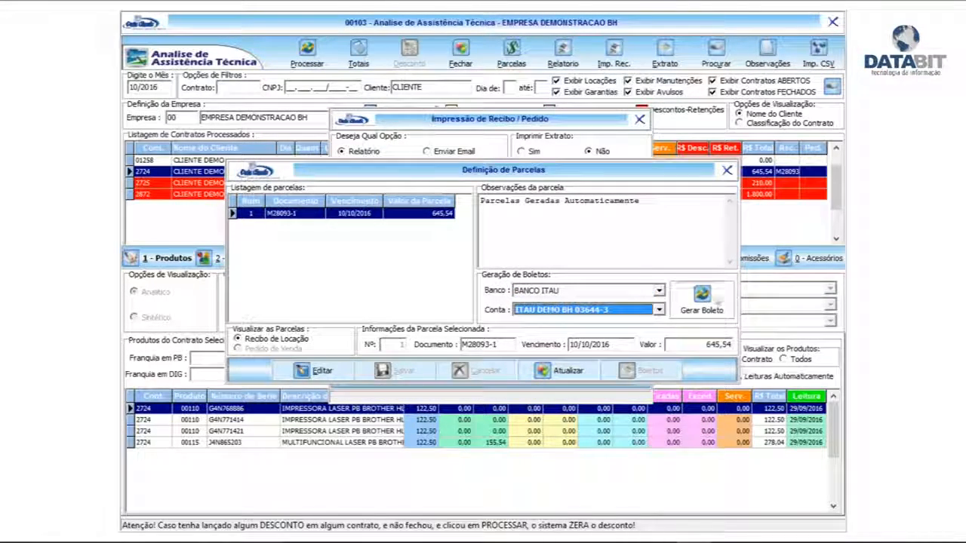
left_click(702, 300)
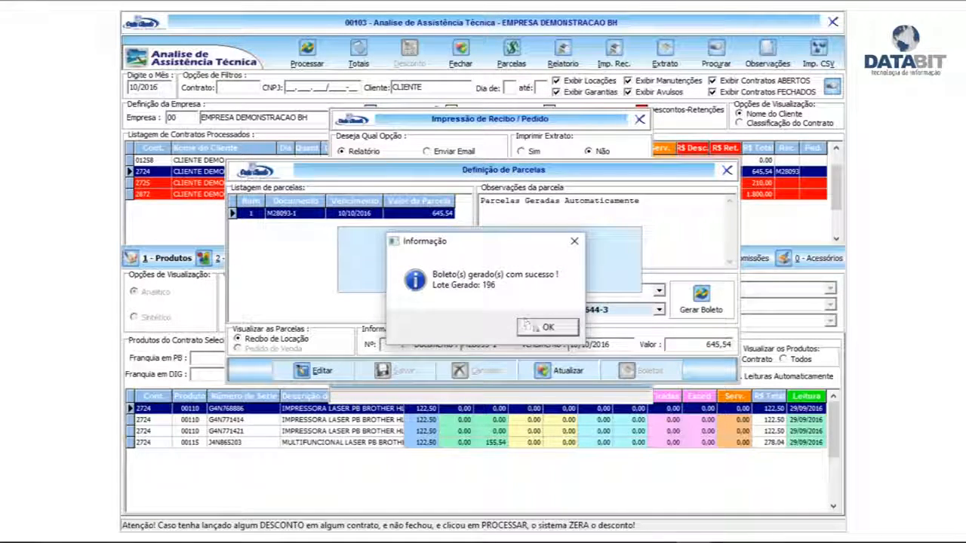
left_click(547, 327)
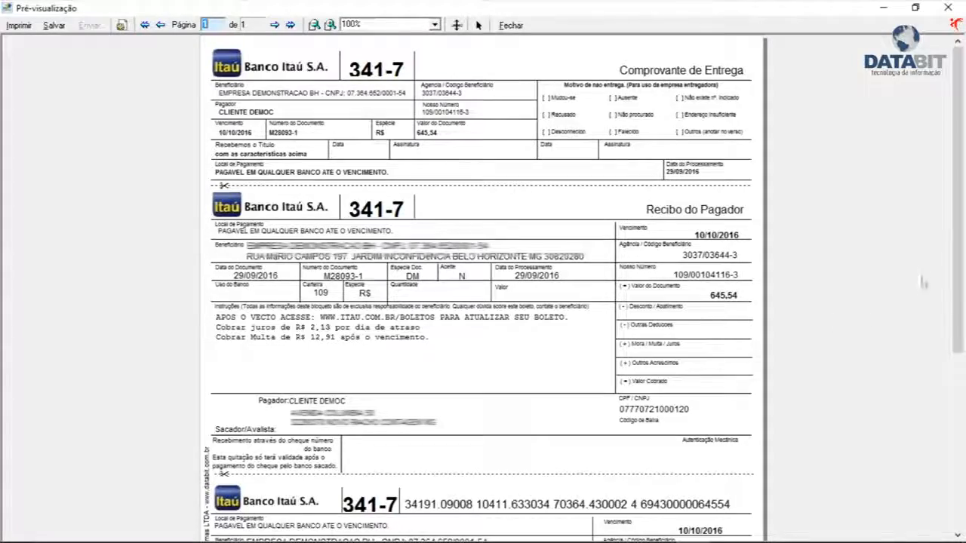
Step: Review the generated boleto, closing its preview and the installment definition window
mouse_move(957, 257)
left_mouse_down()
mouse_move(957, 439)
mouse_move(956, 249)
left_mouse_up()
left_click(501, 26)
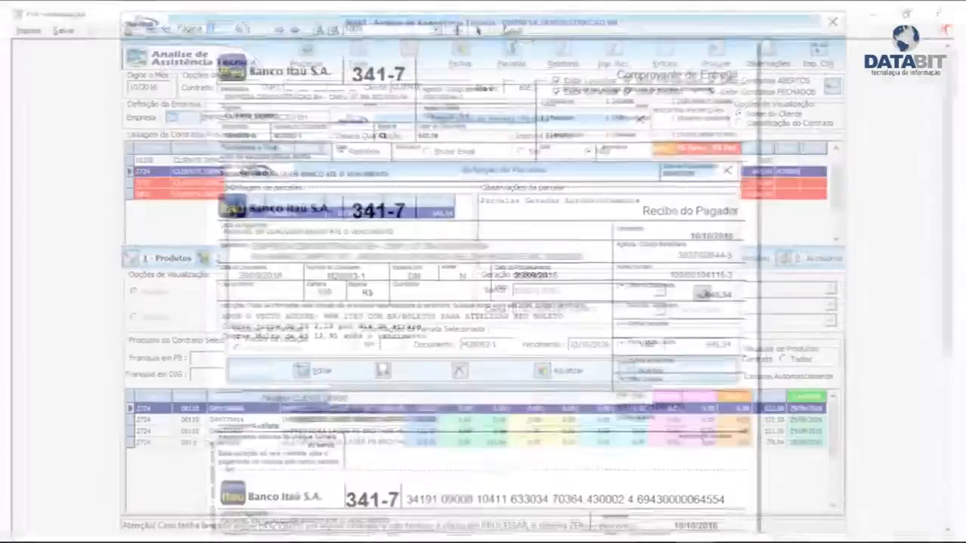
left_click(726, 171)
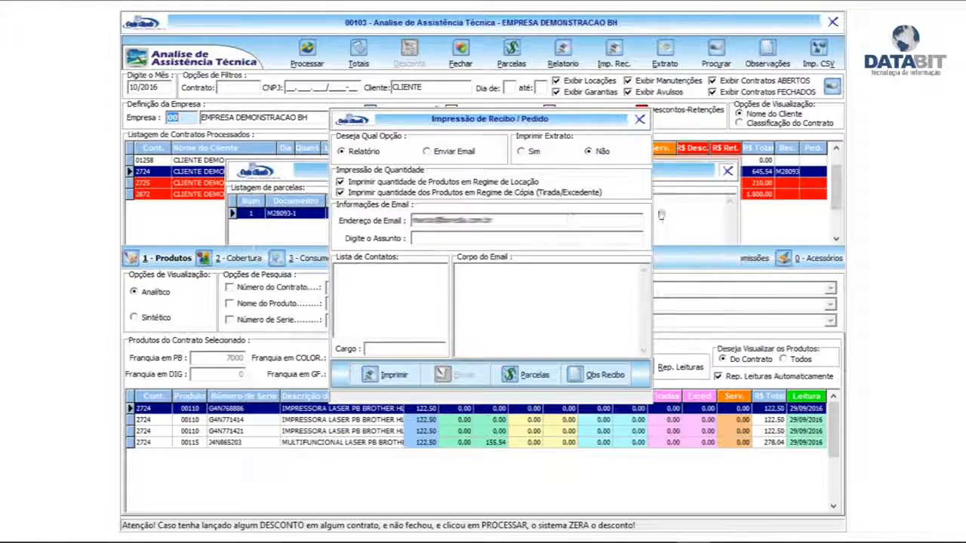
Step: Preview the rental receipt report, check its invoice, item and observation sections, and close the preview
left_click(392, 375)
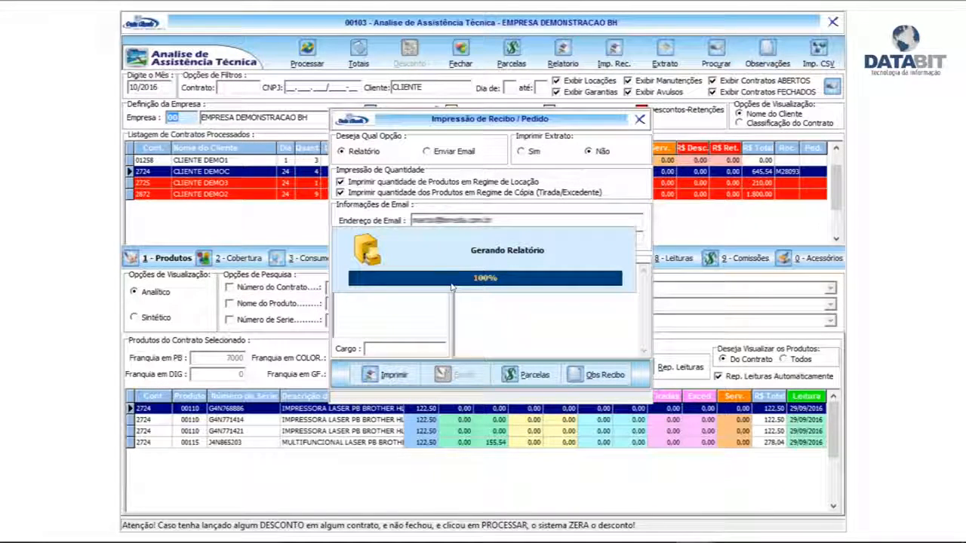
left_click(464, 325)
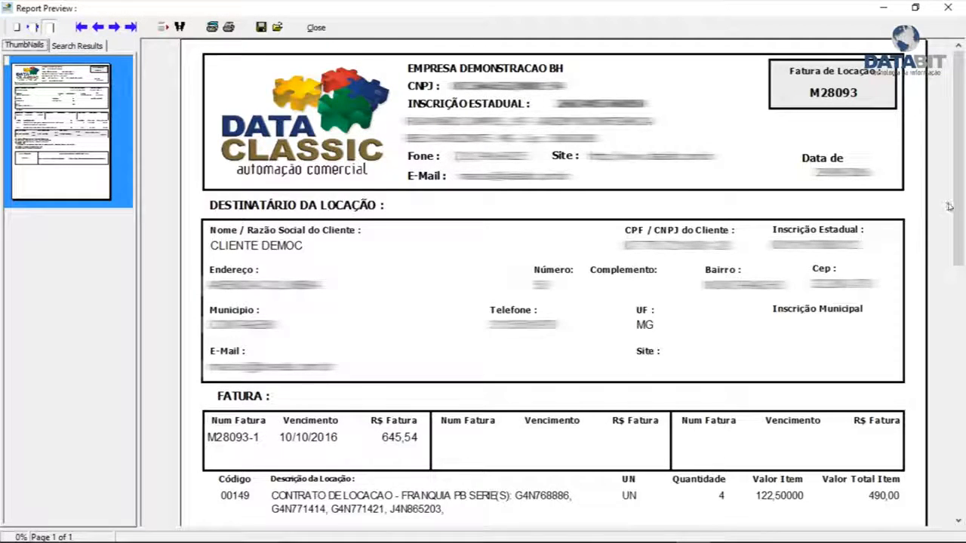
scroll(396, 219, "down", 5)
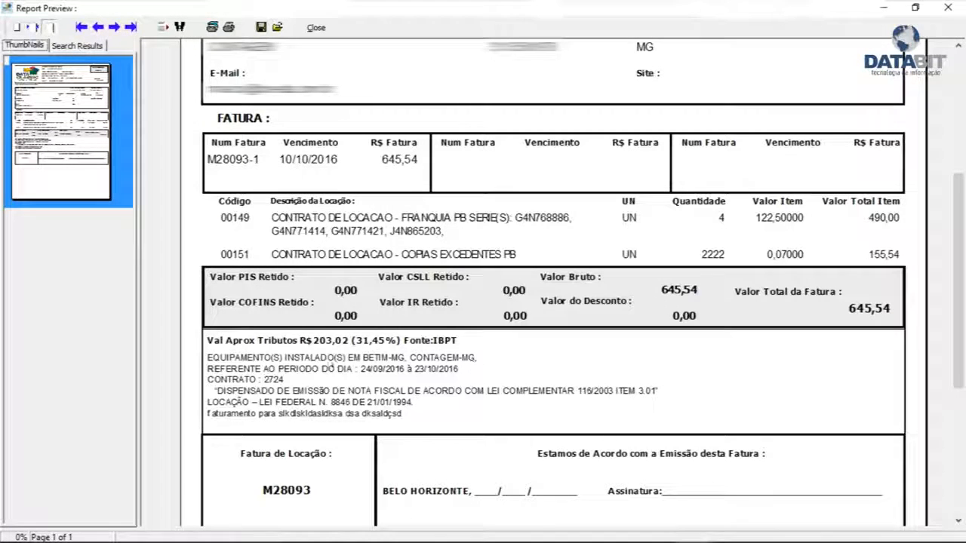
left_click_drag(958, 260, 958, 130)
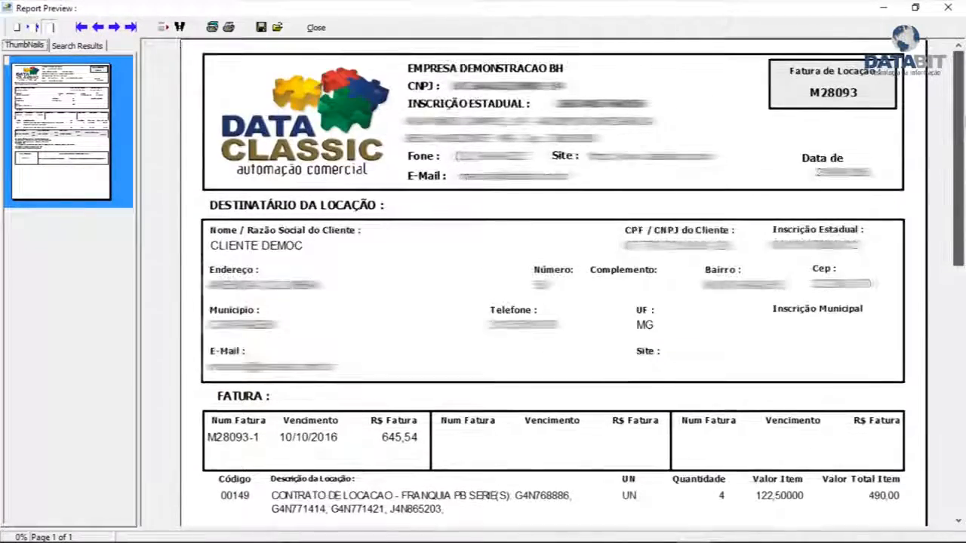
left_click(317, 28)
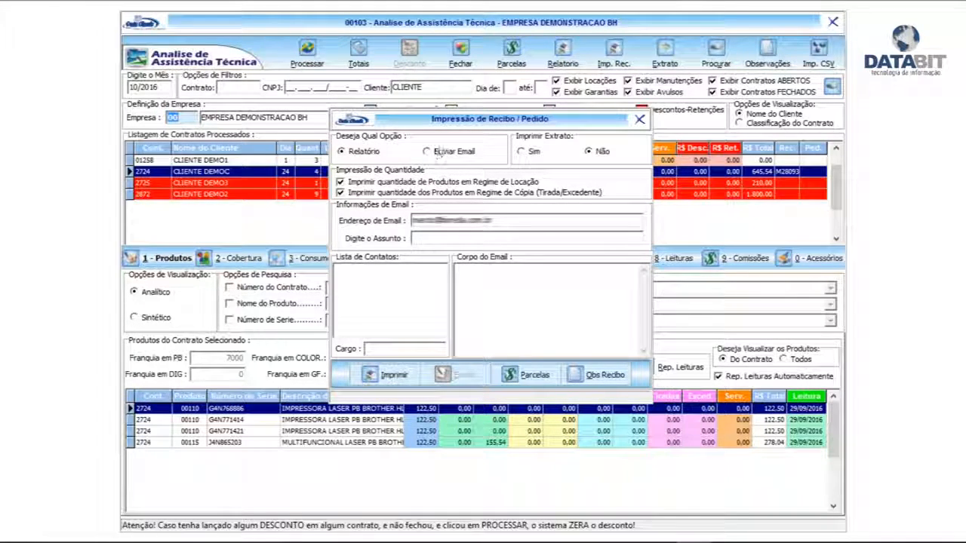
Step: Set the receipt to be e-mailed with a placeholder recipient, subject "dfgdfgf" and body "dfggfdgdfgd", closing the window without sending
left_click(443, 153)
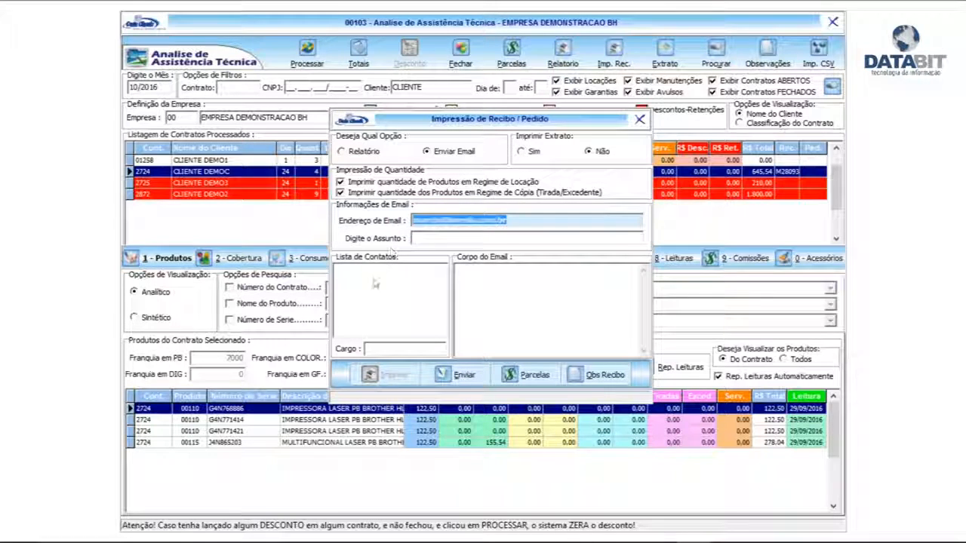
key("Delete")
type("gfdgfdggfdgg")
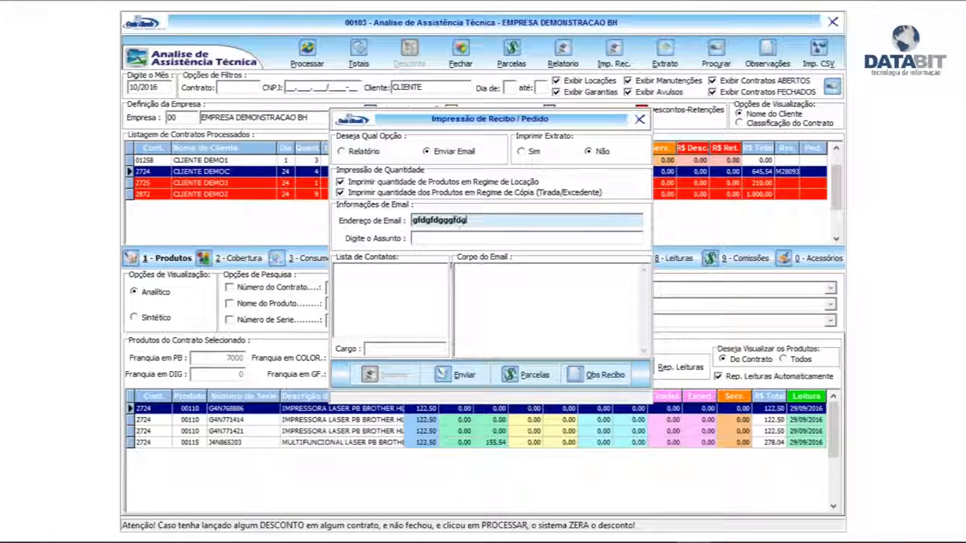
left_click(438, 238)
type("dfgdfgf")
left_click(480, 290)
type("dfggfdgdfgd")
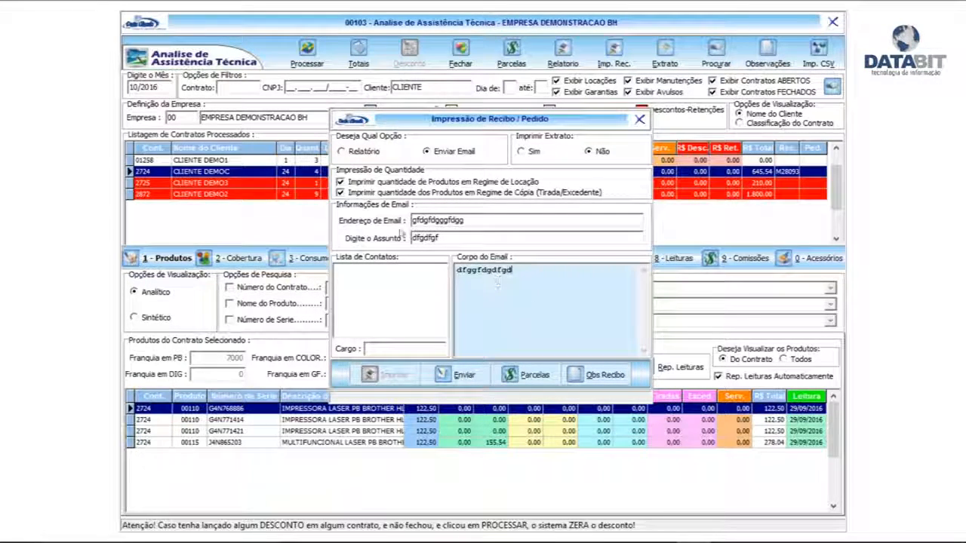
left_click(640, 120)
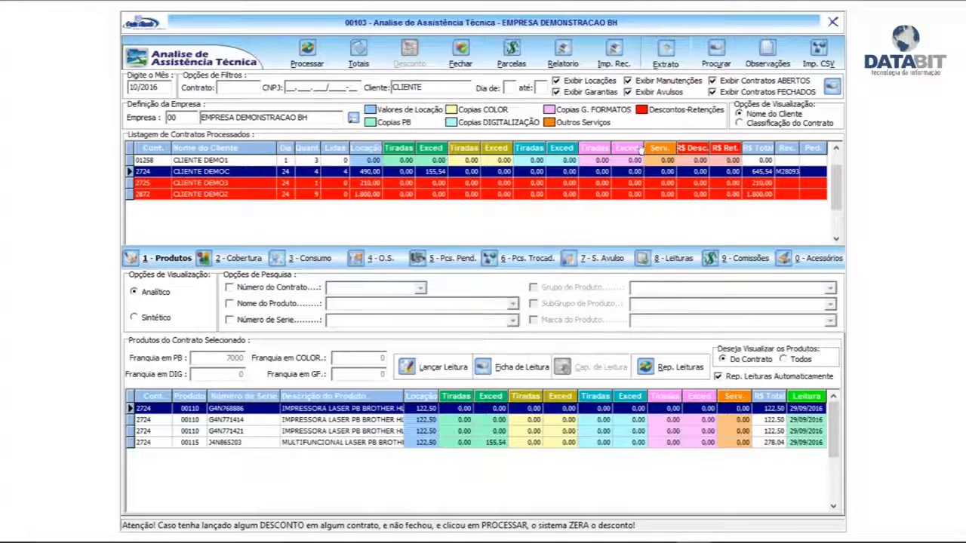
Step: Generate the contract's statement with the PADRÃO model, examine its equipment readings and totals, and close the preview
left_click(663, 55)
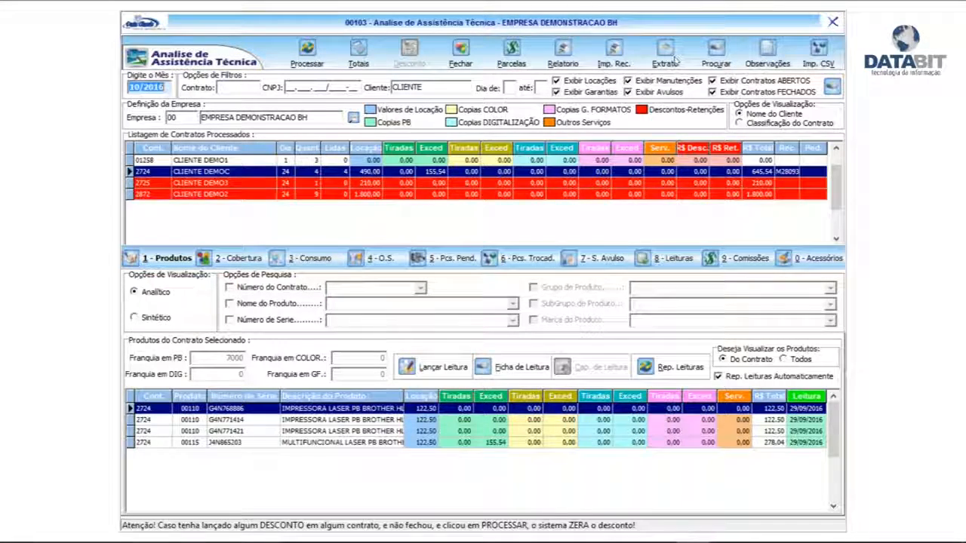
left_click(589, 347)
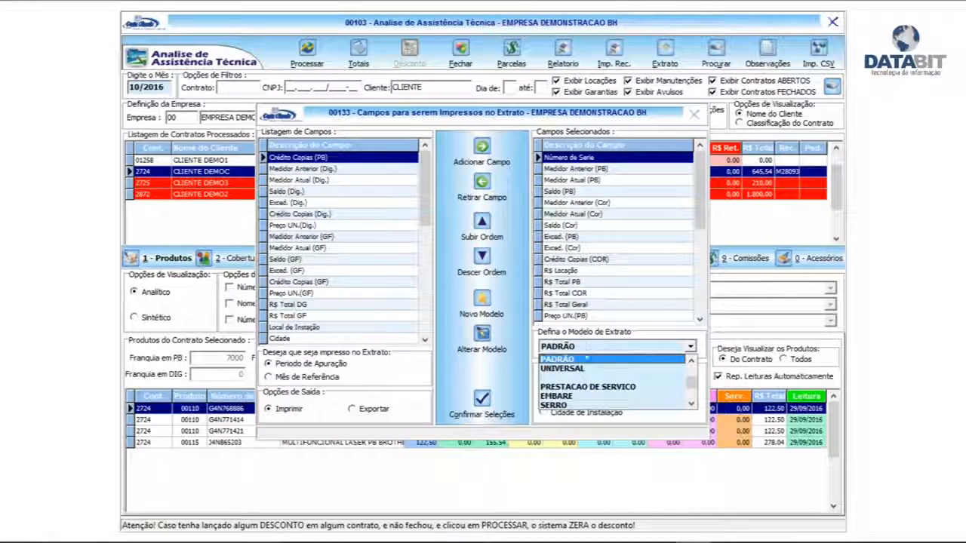
left_click(572, 359)
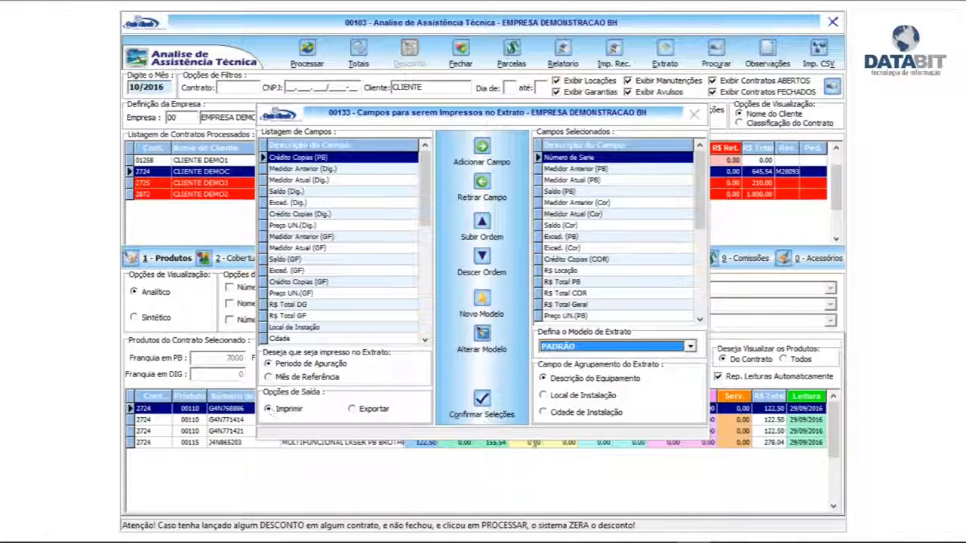
left_click(481, 404)
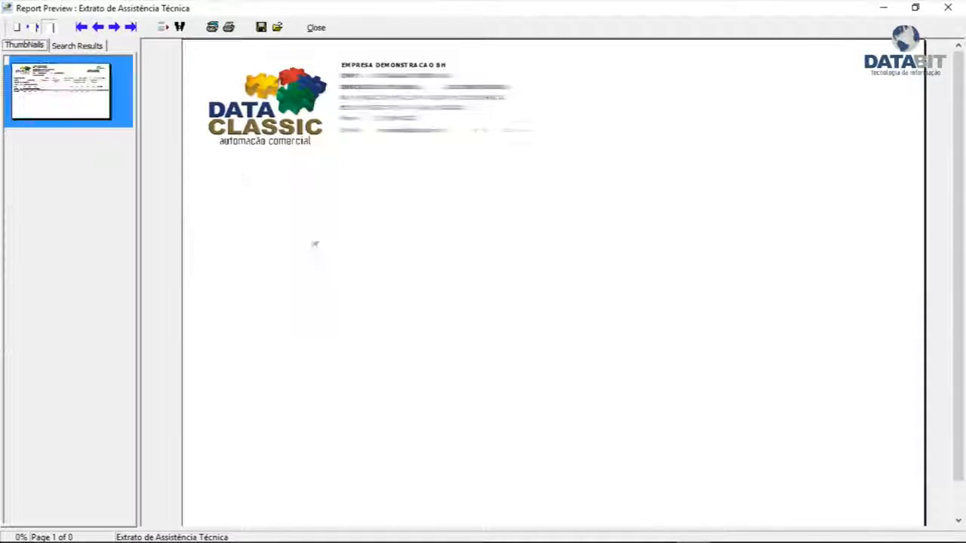
left_click(28, 27)
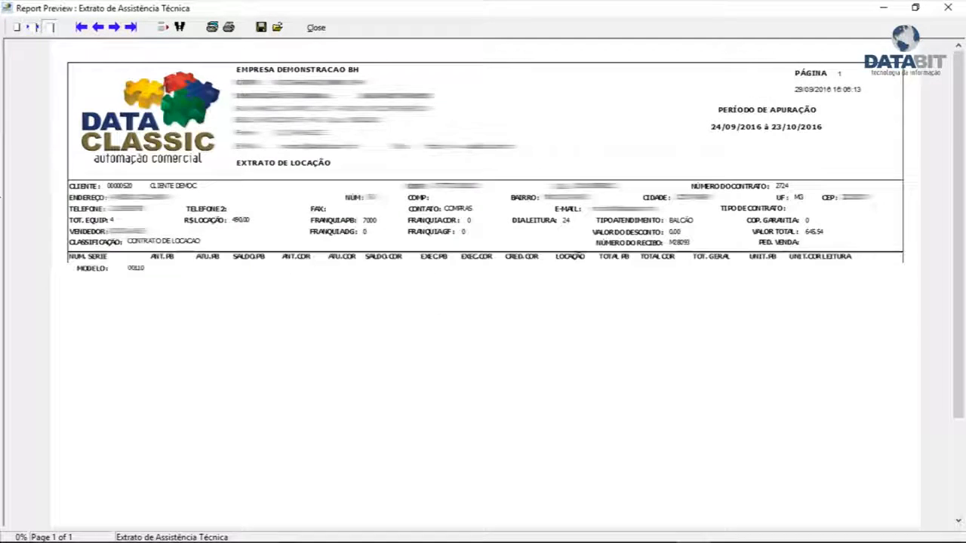
left_click(40, 27)
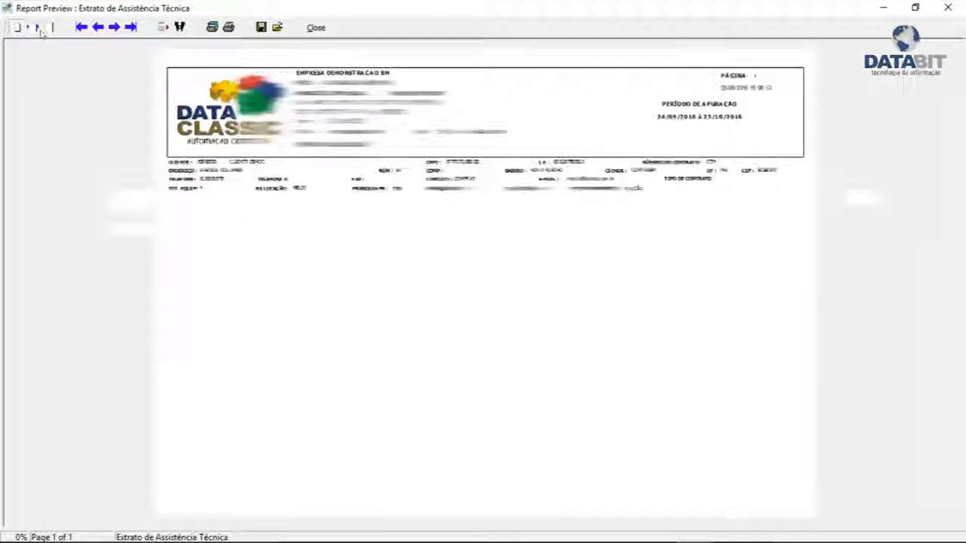
left_click(49, 27)
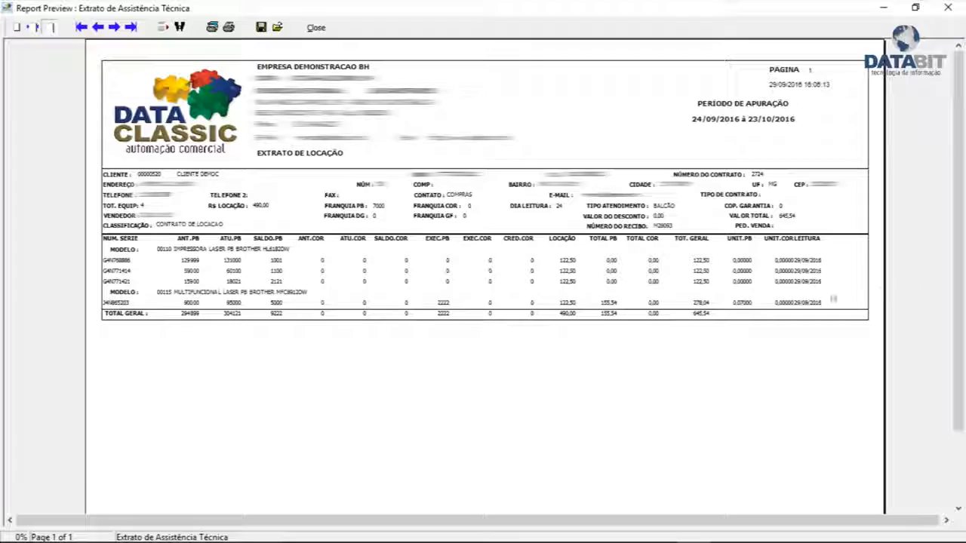
left_click(312, 29)
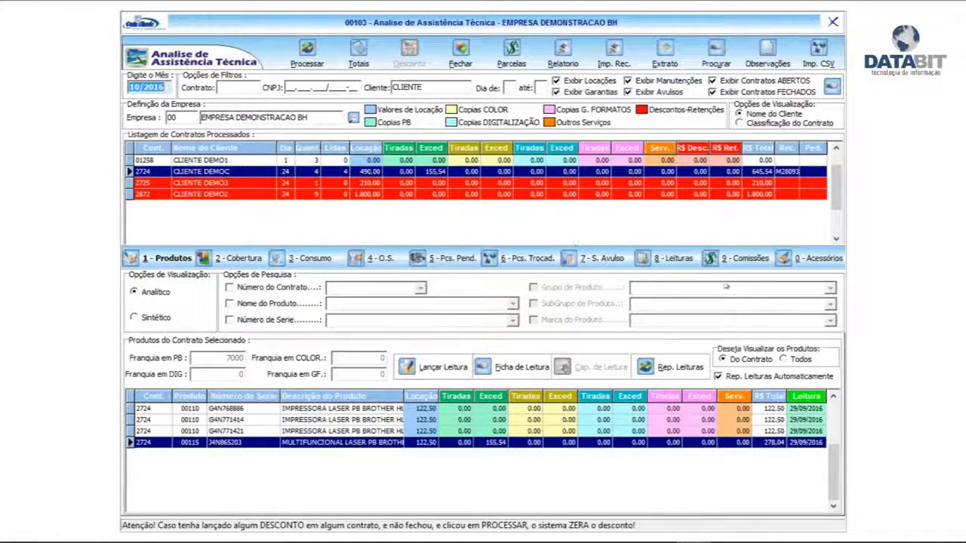
Step: Reopen the statement's field setup and select R$ Total PB among the chosen fields
left_click_drag(588, 183, 561, 287)
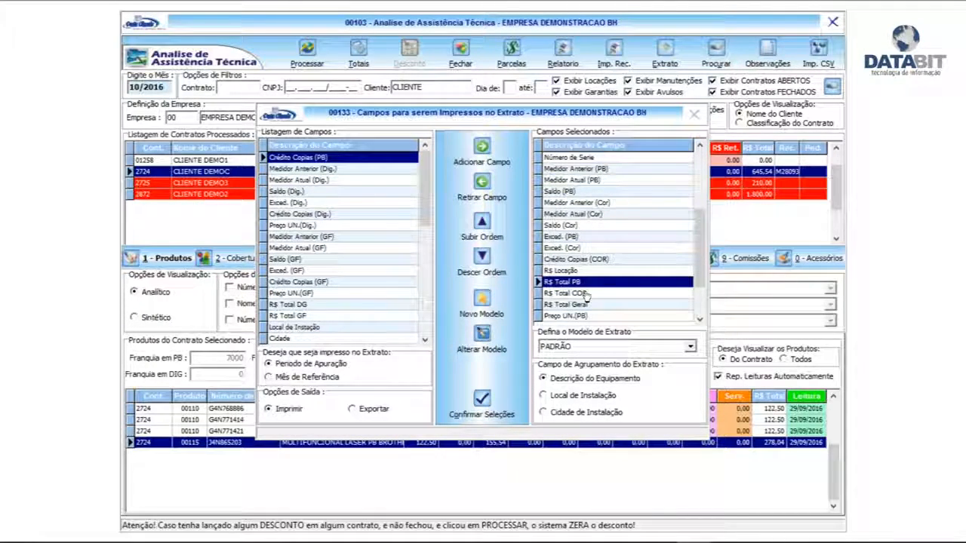